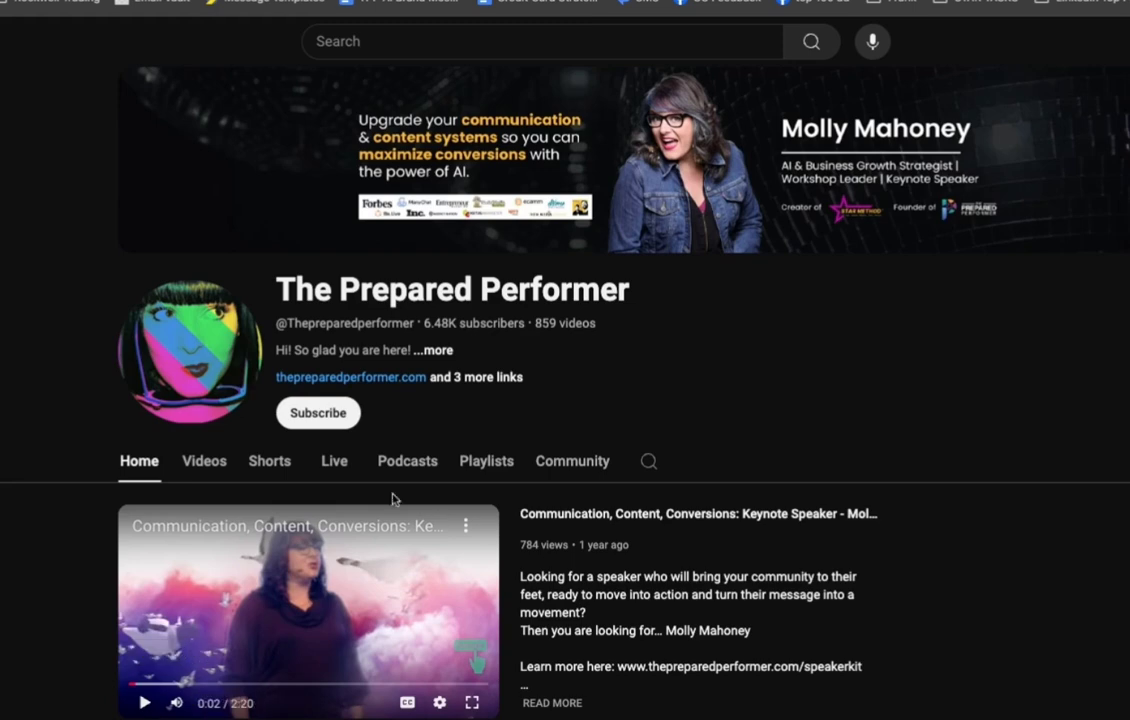
Step: Subscribe to The Prepared Performer channel on YouTube
click(305, 415)
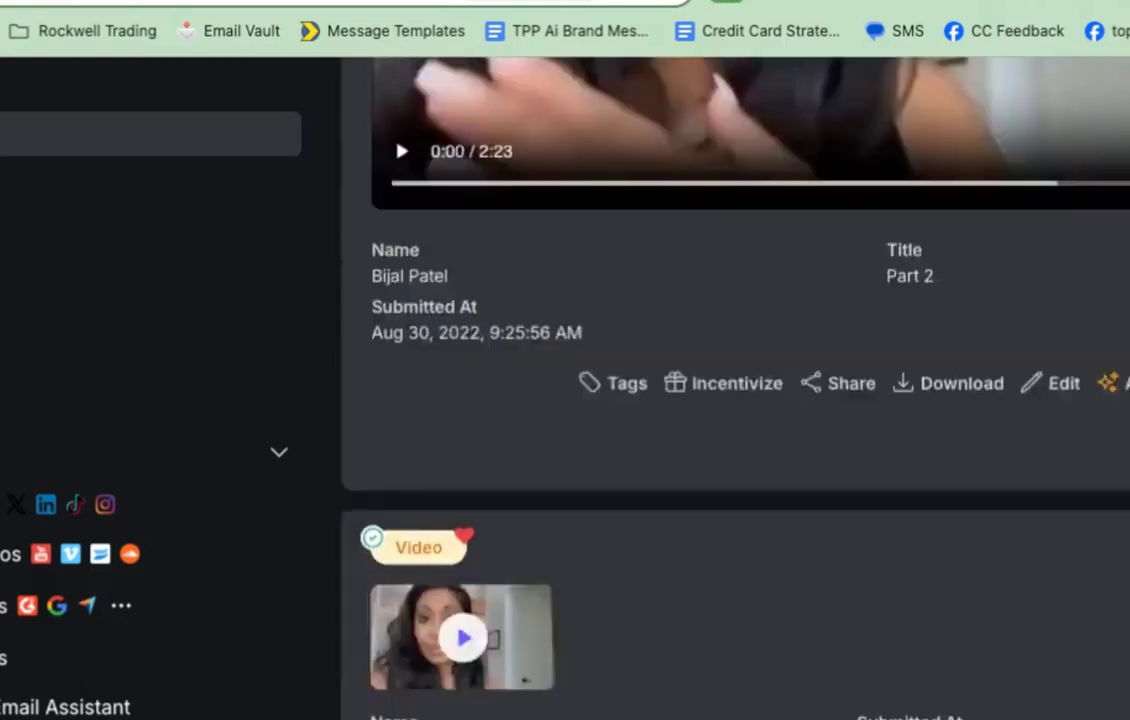
Step: Load the public 'What Members Have To Say' testimonial wall in a new tab and browse its reviews
scroll(735, 390, up, 4)
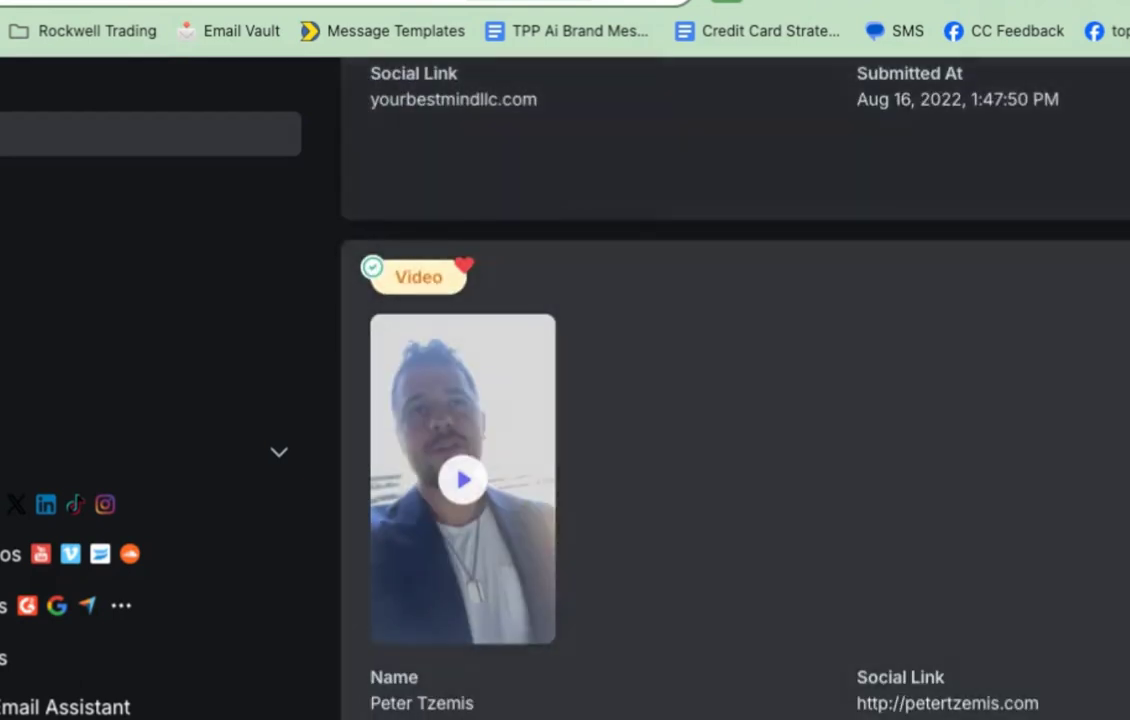
key(ctrl+t)
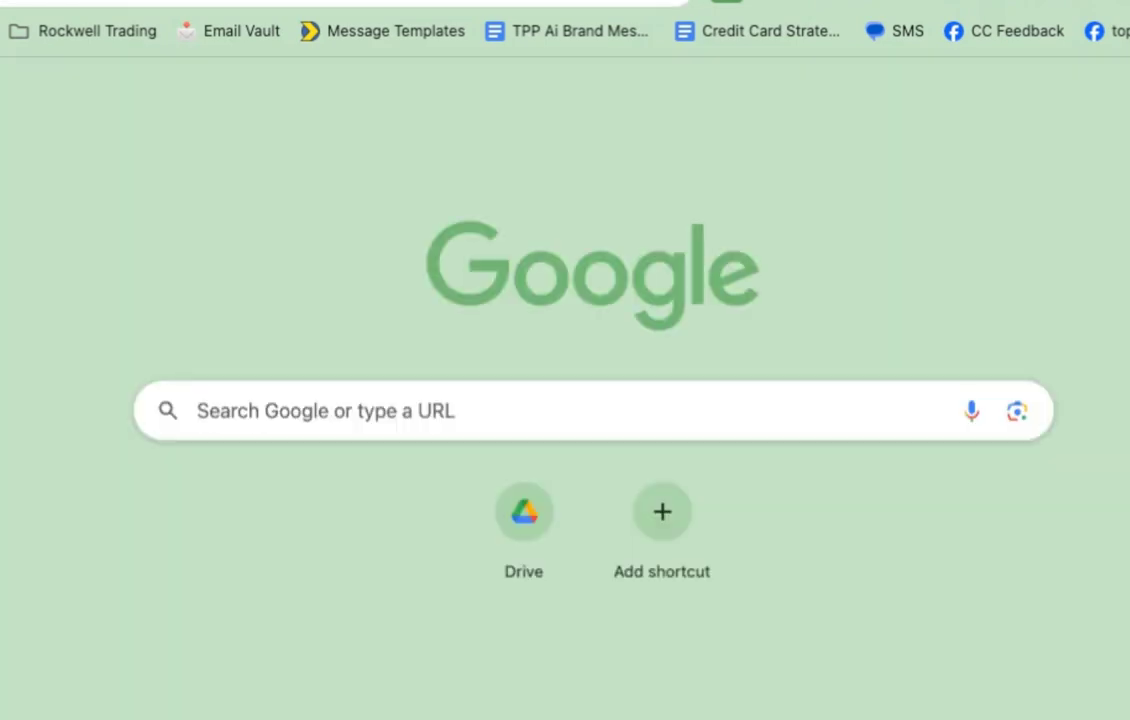
key(Return)
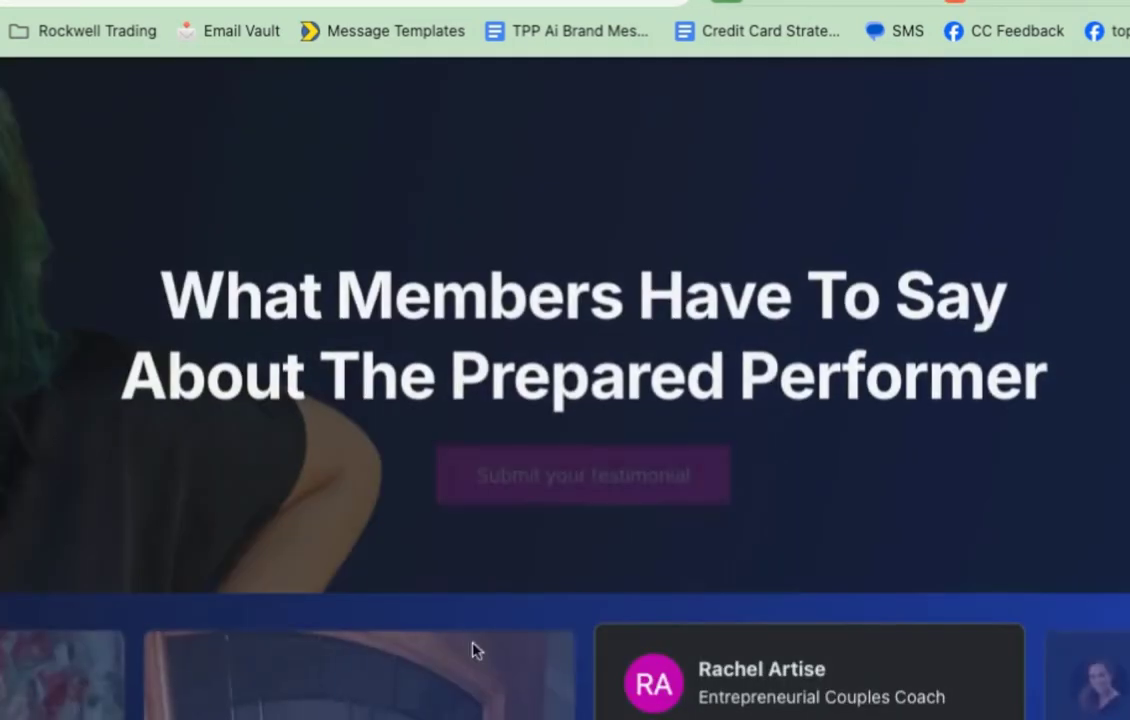
scroll(459, 646, down, 4)
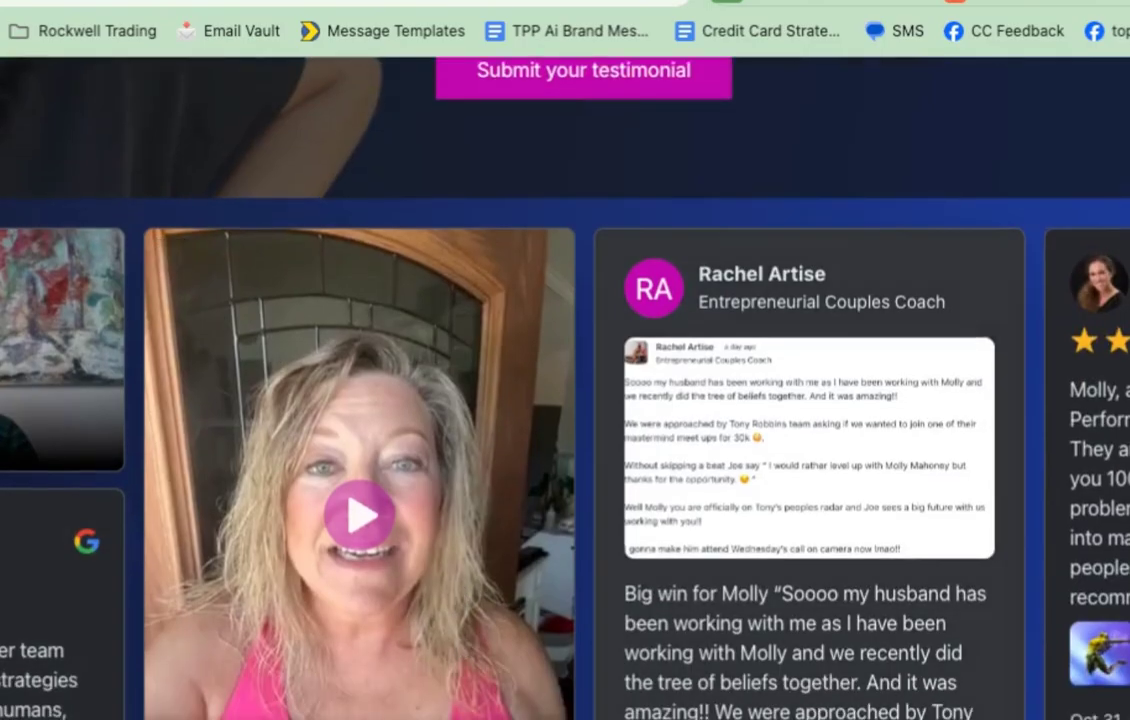
scroll(4, 556, down, 15)
scroll(565, 390, down, 15)
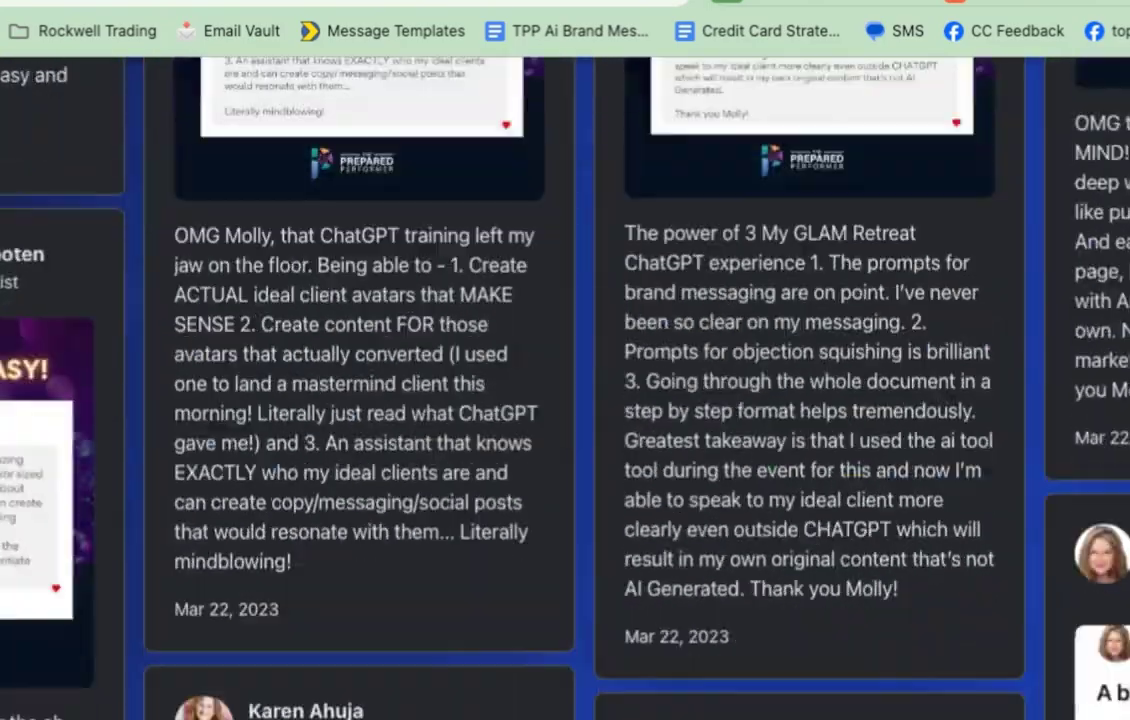
scroll(565, 390, down, 15)
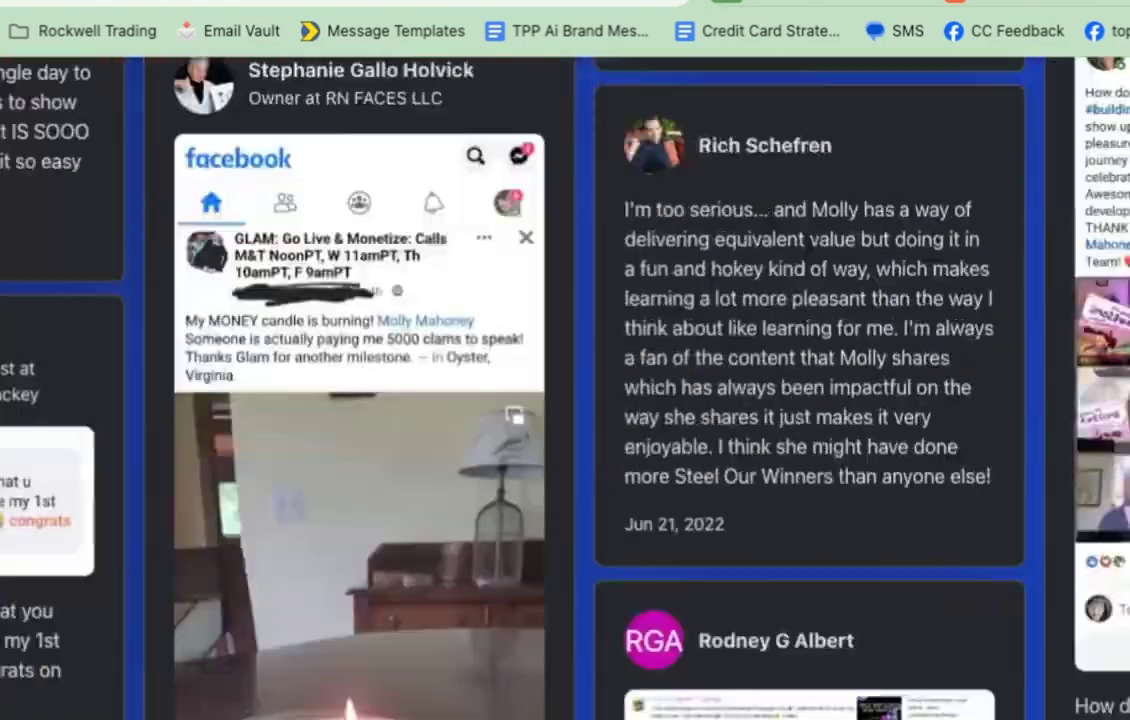
scroll(645, 665, down, 15)
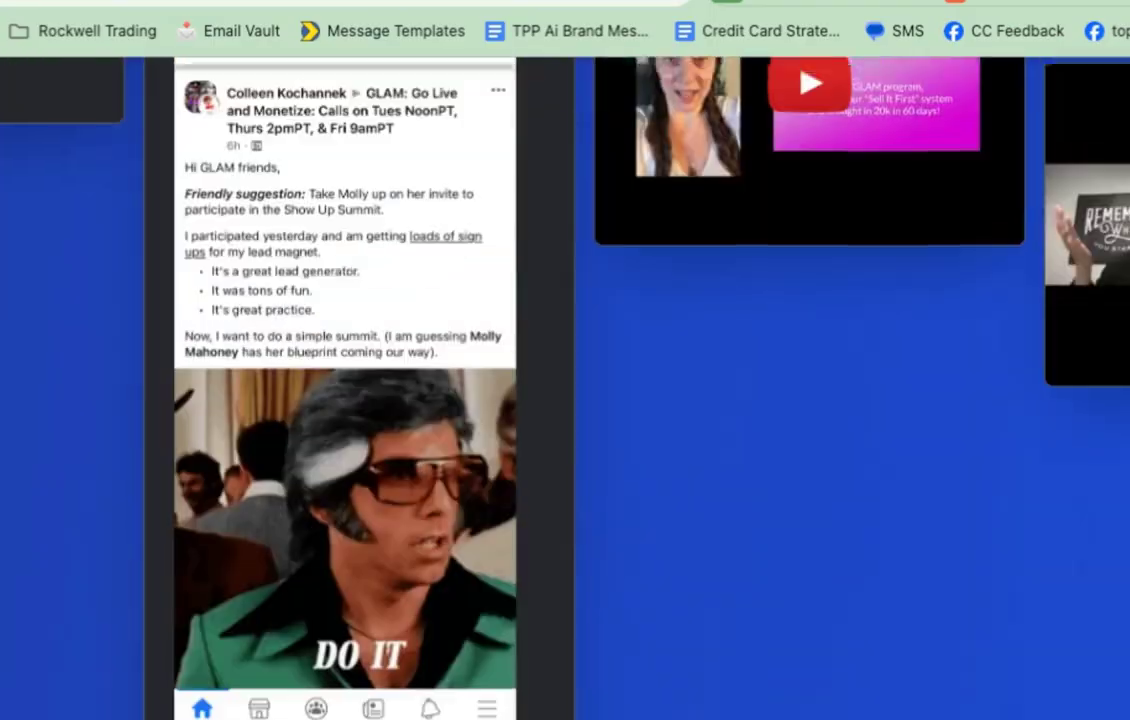
scroll(645, 665, up, 20)
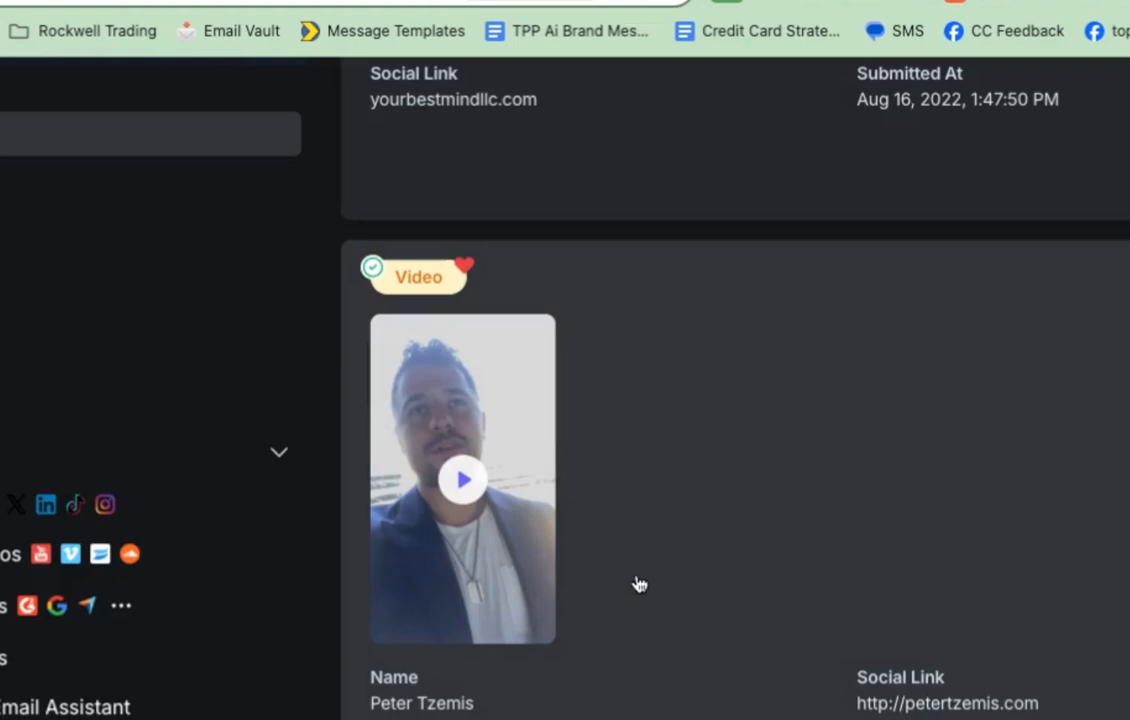
Step: Expand the video testimonial into its 0:38 player and show its AI options
scroll(931, 570, down, 3)
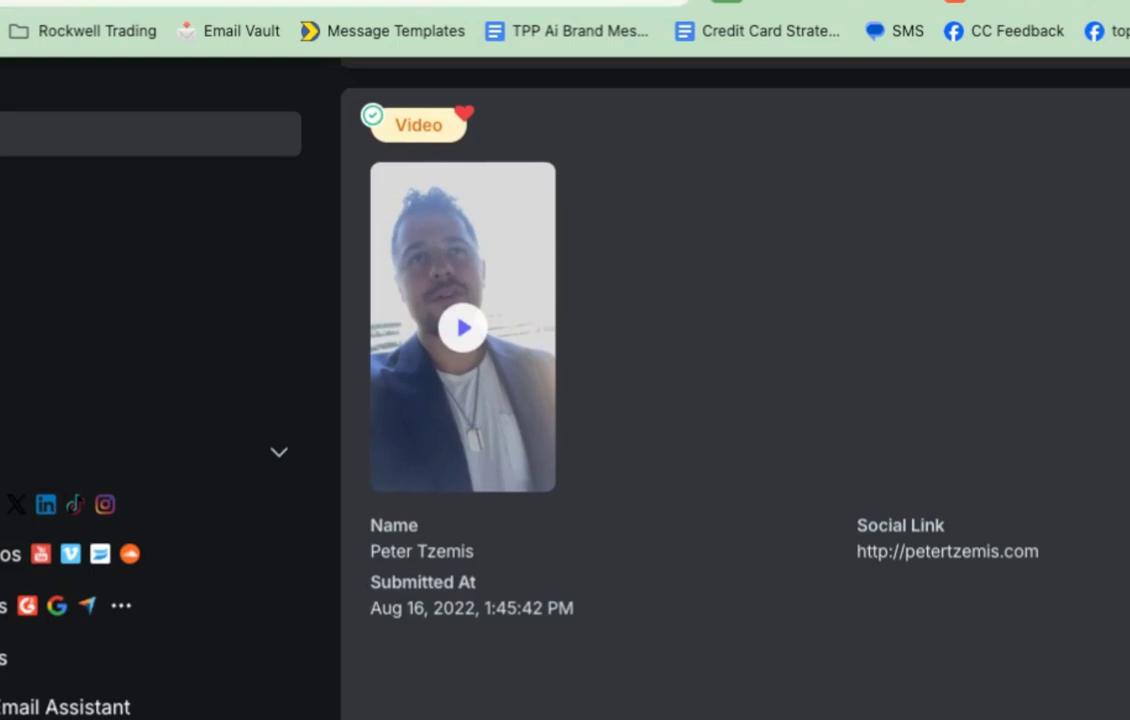
click(989, 591)
scroll(989, 591, down, 5)
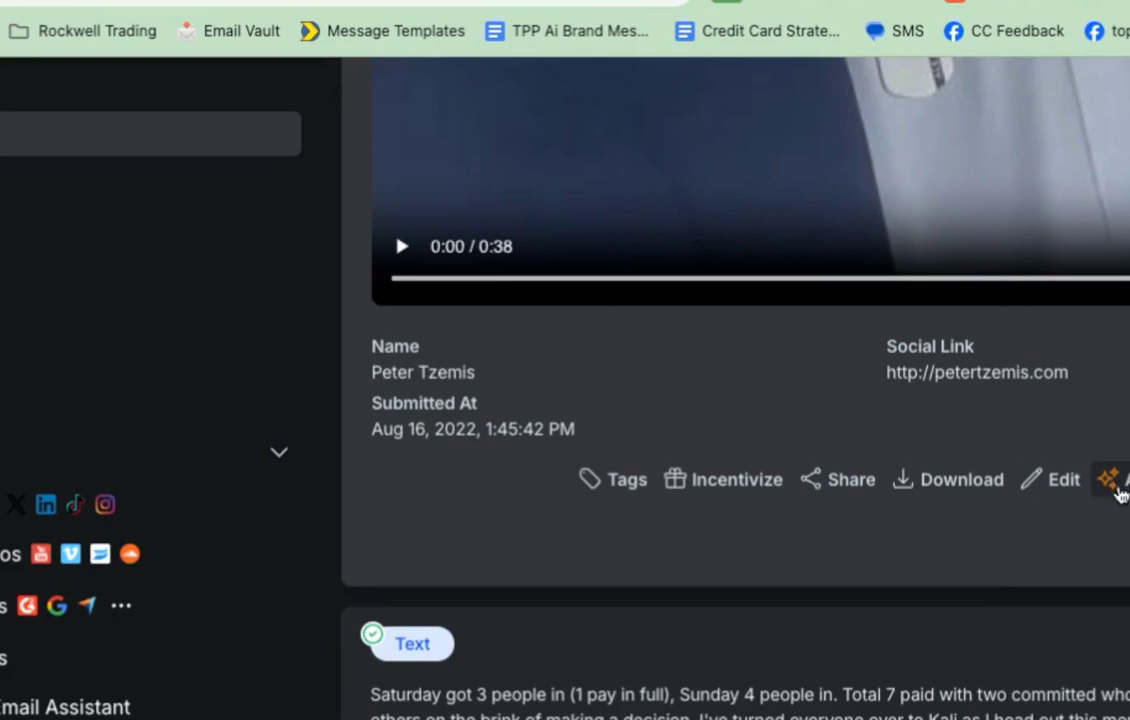
click(1115, 485)
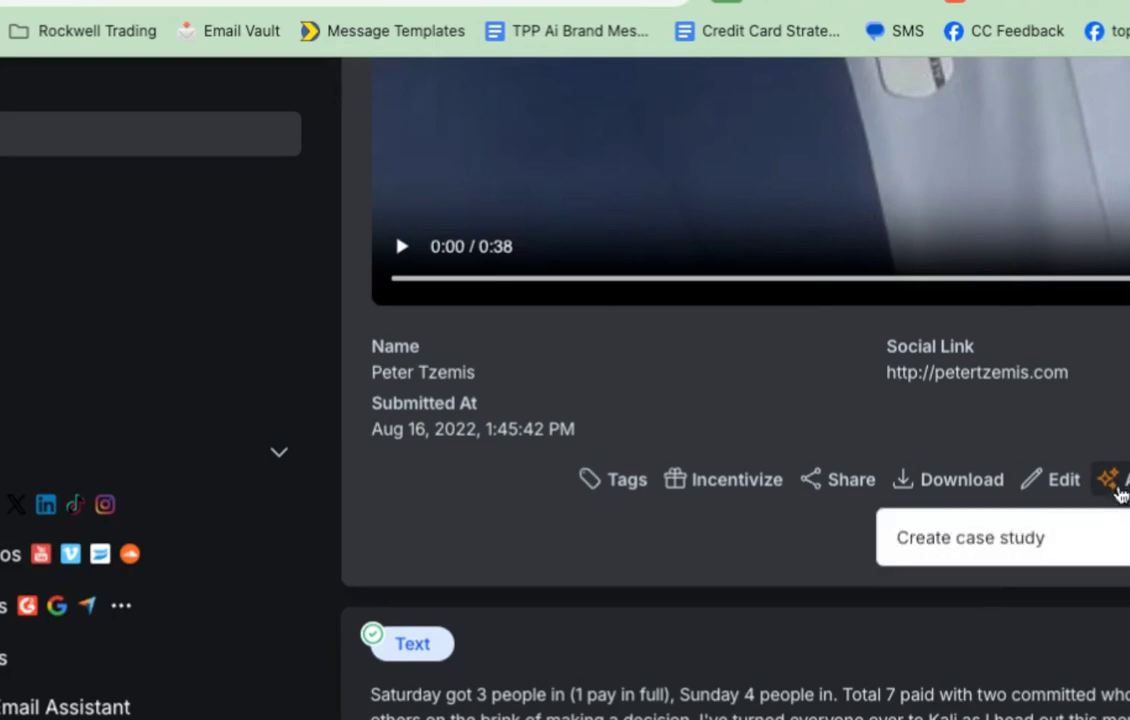
Step: Start a case study from the transcript, with company 'Supplement Millionaire & Puplabs' and a dog-supplement business description
click(1070, 539)
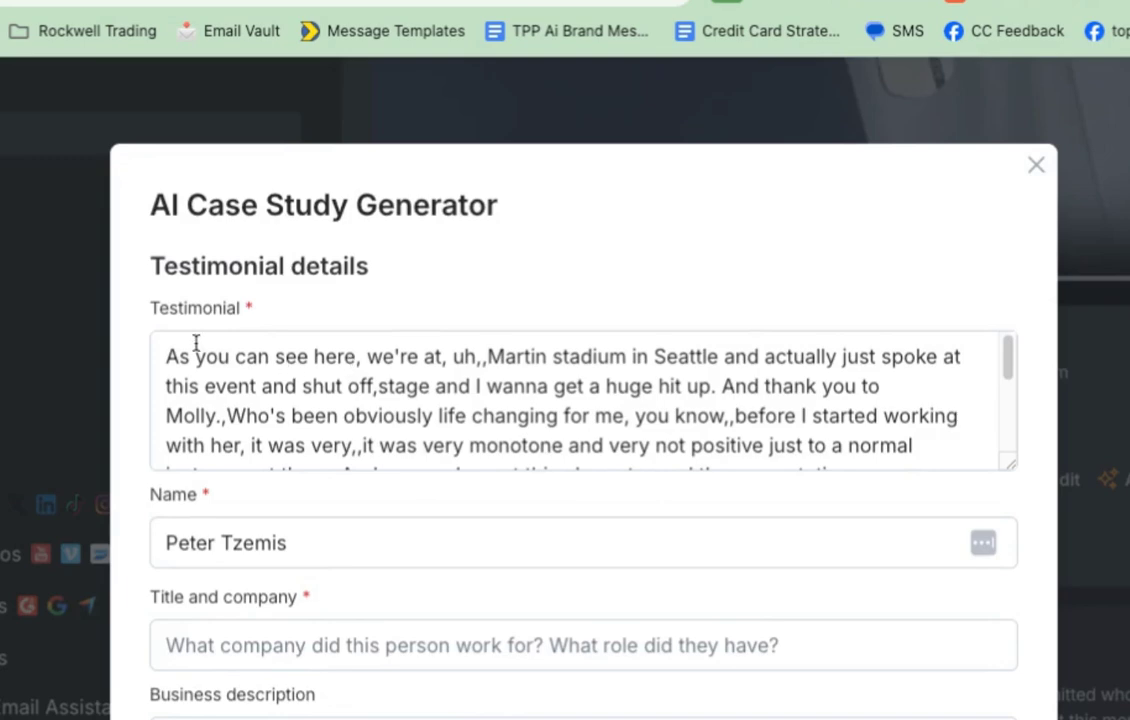
drag(174, 355, 284, 516)
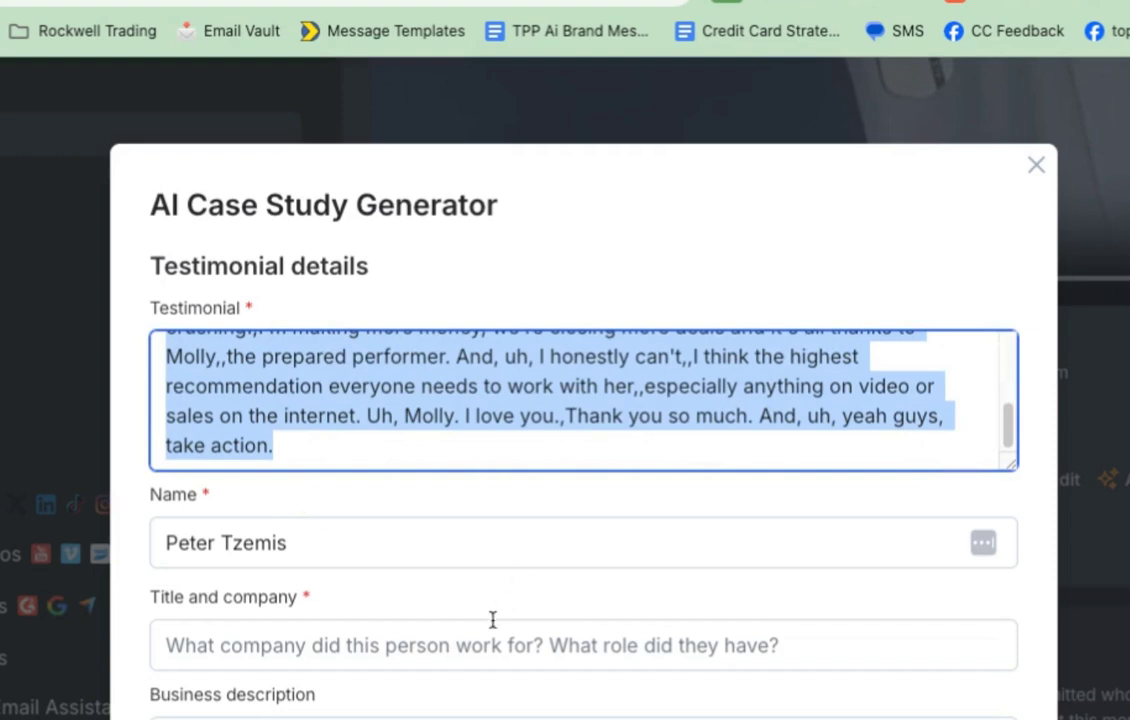
click(268, 648)
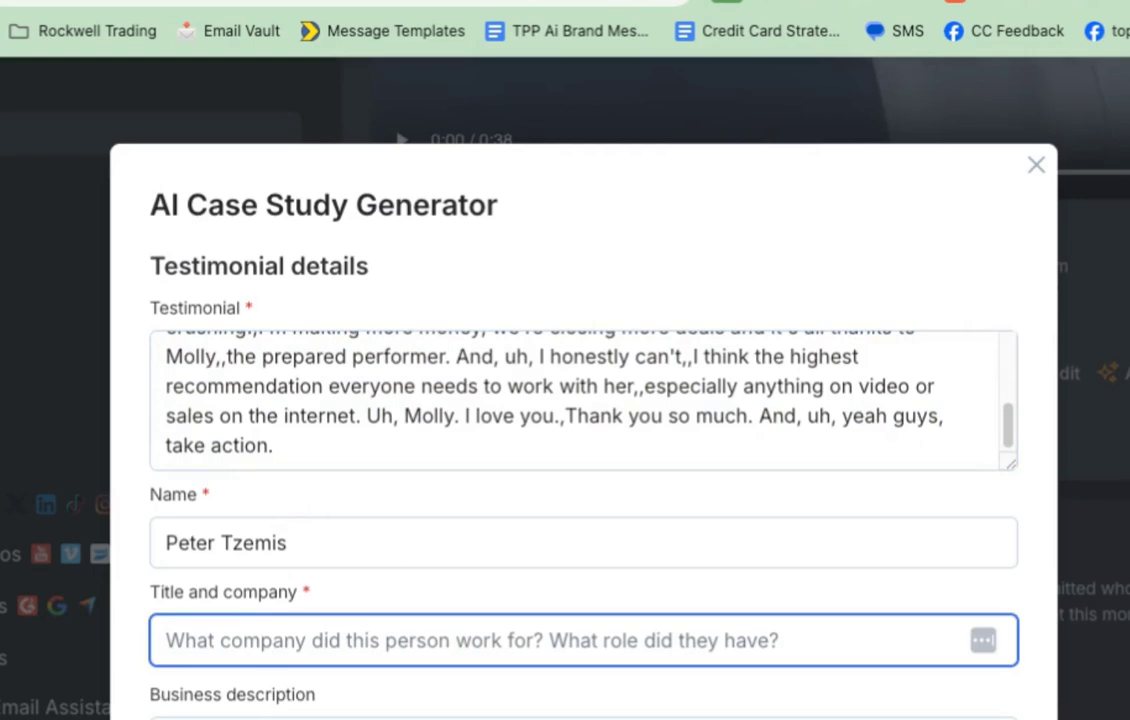
text(Su)
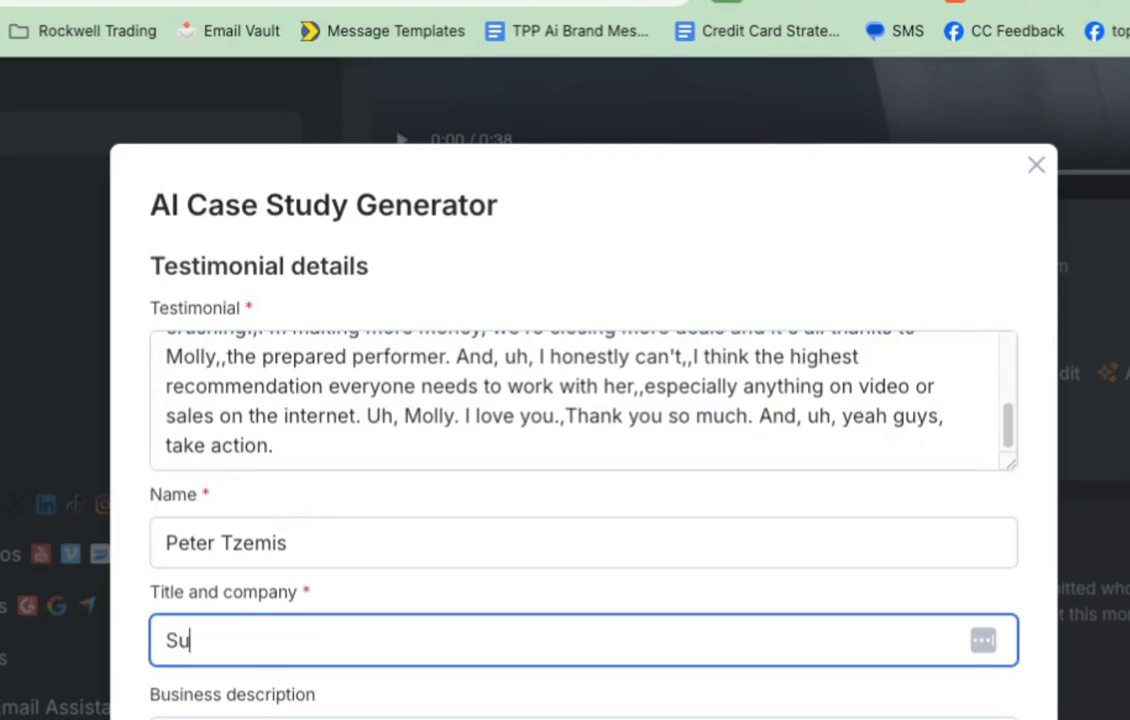
text(pplement Mi)
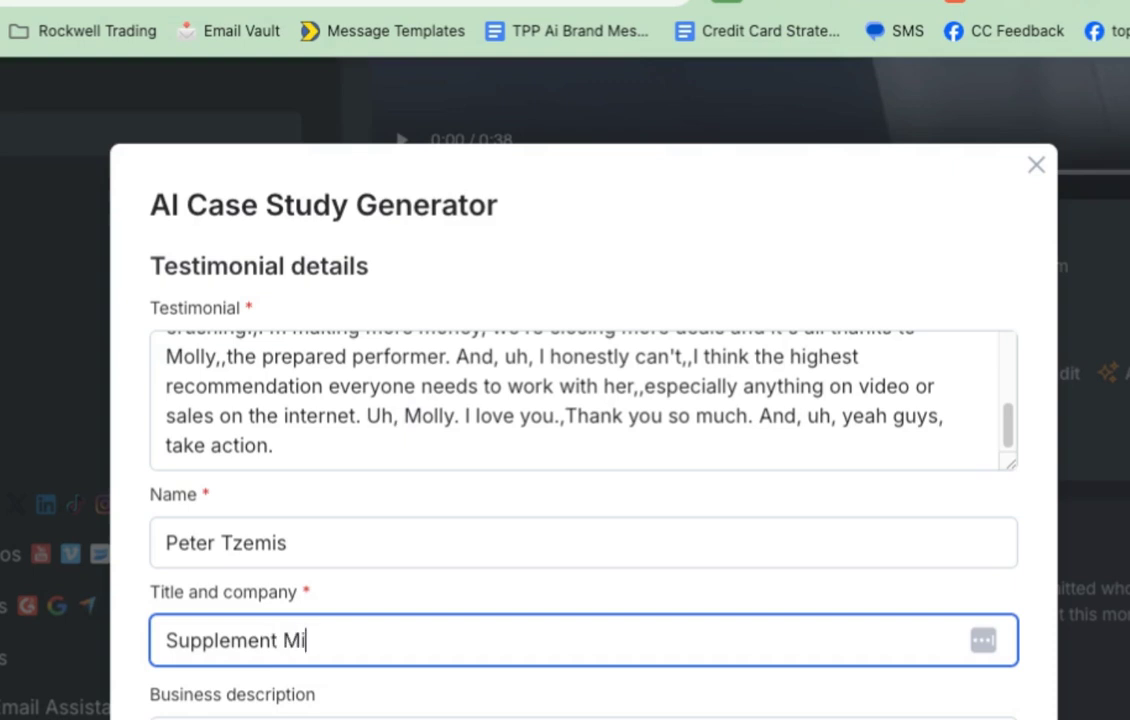
text(llionaire )
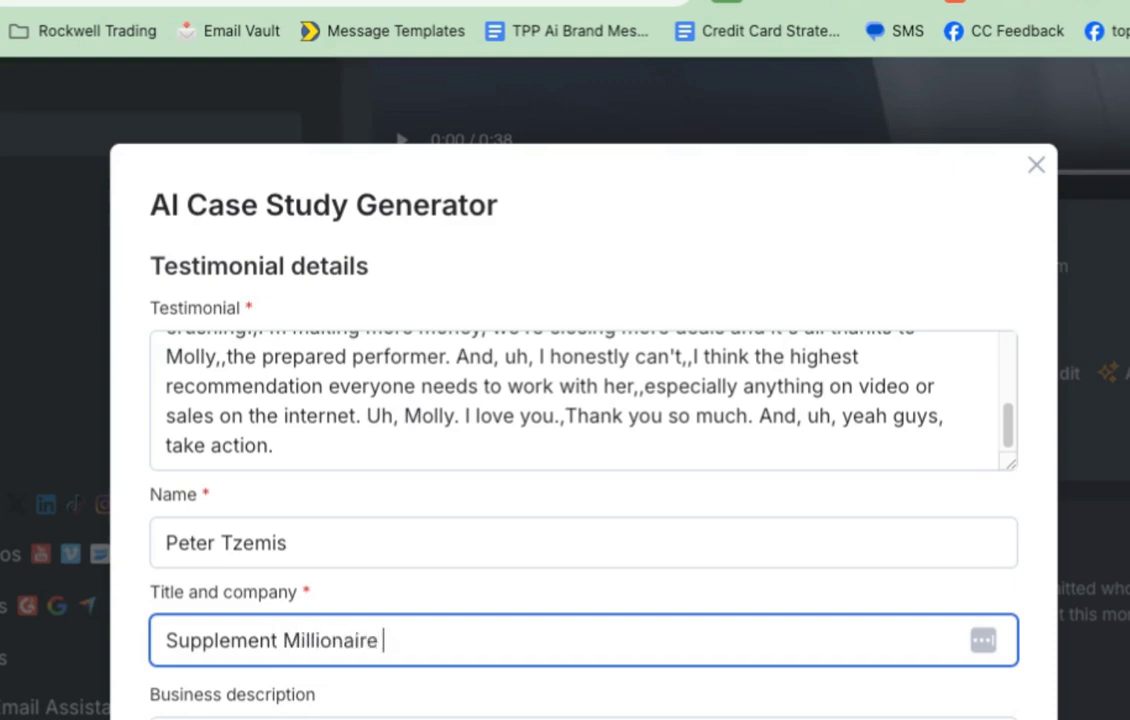
text(& Pup)
text(labs)
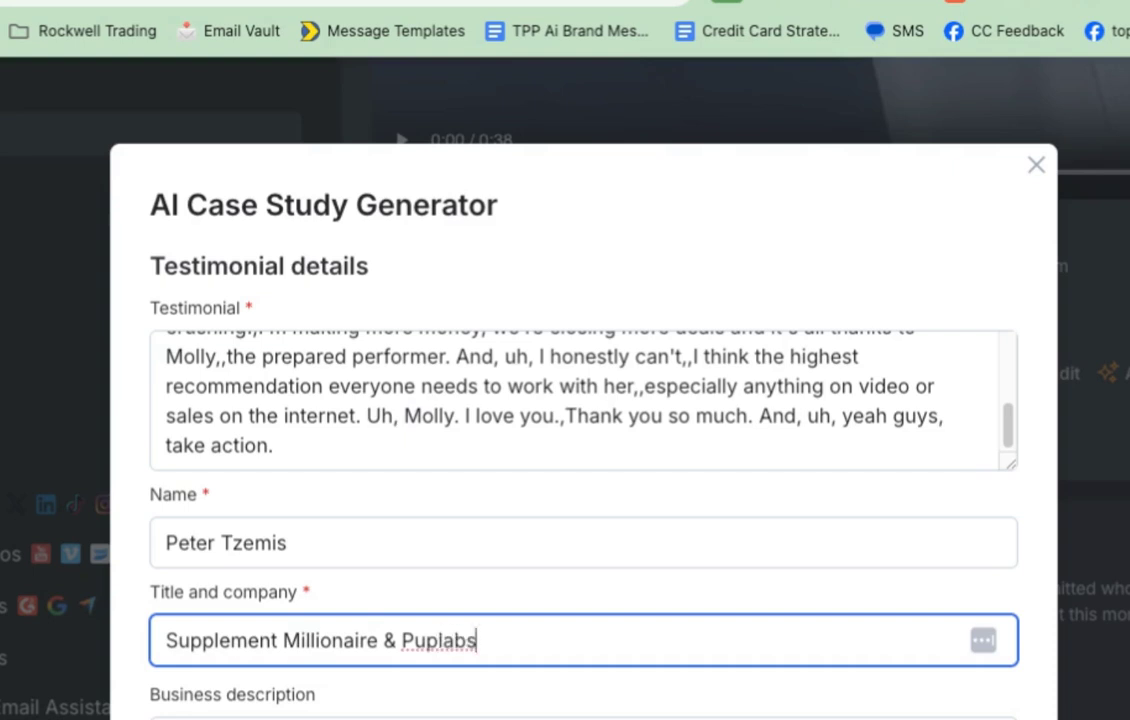
key(Tab)
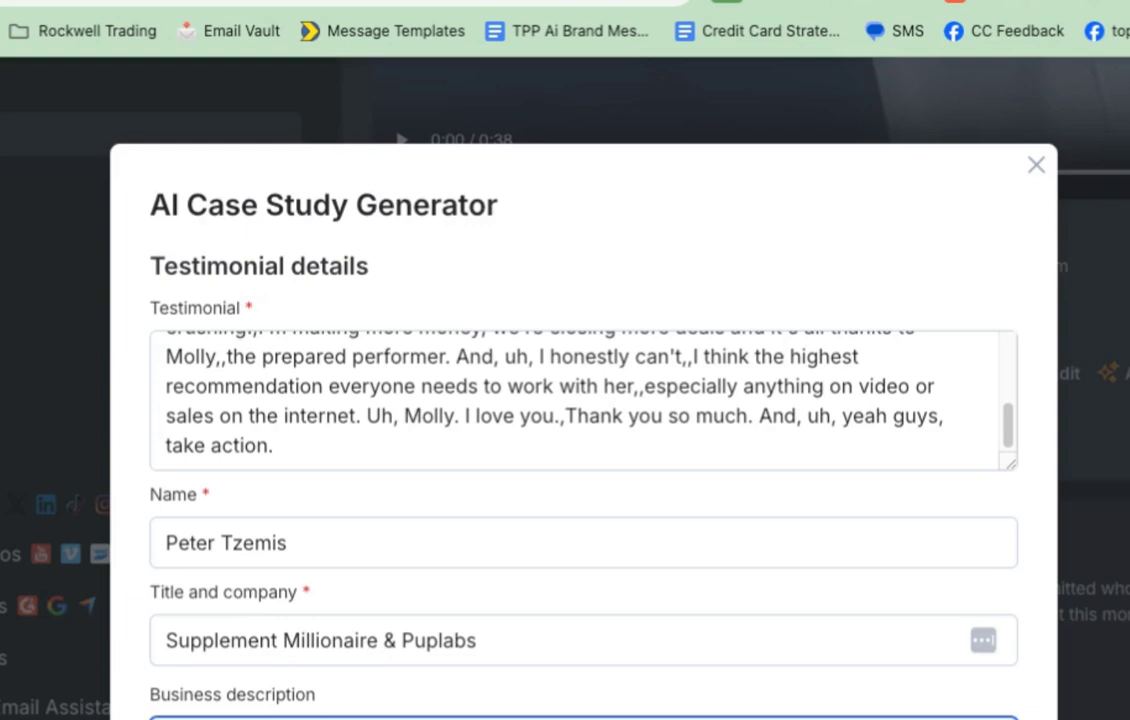
scroll(510, 712, down, 3)
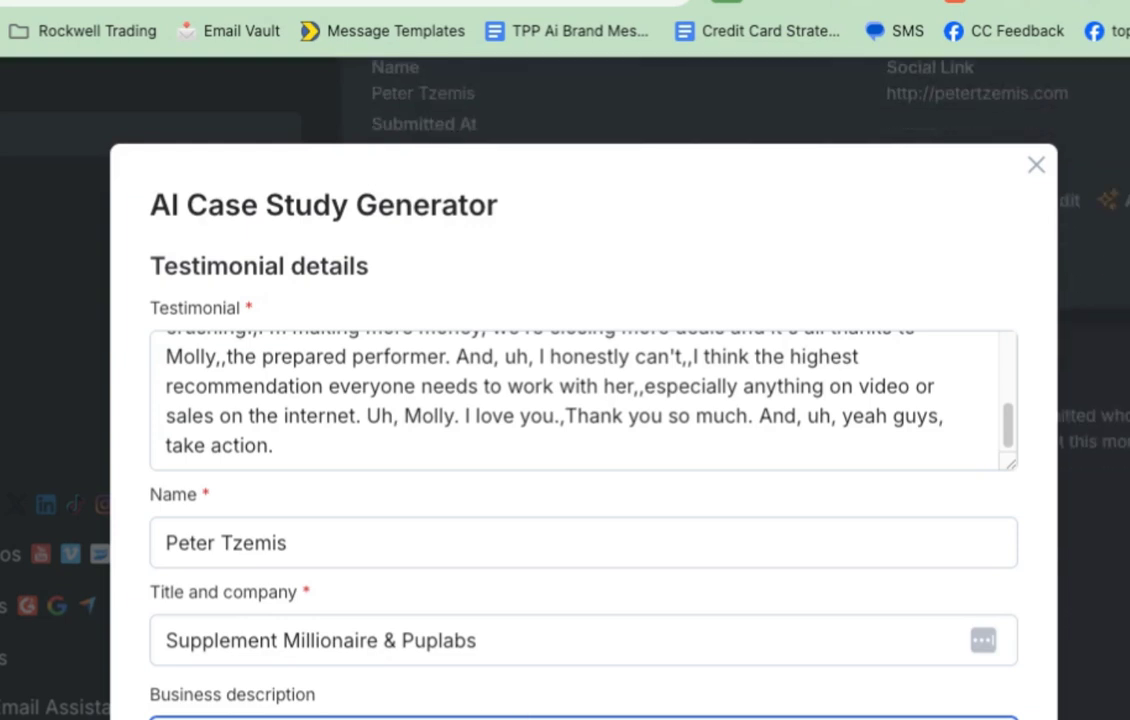
scroll(709, 697, down, 5)
Step: Enter your own name in the optional details and generate the 'His Voice' case study
click(346, 678)
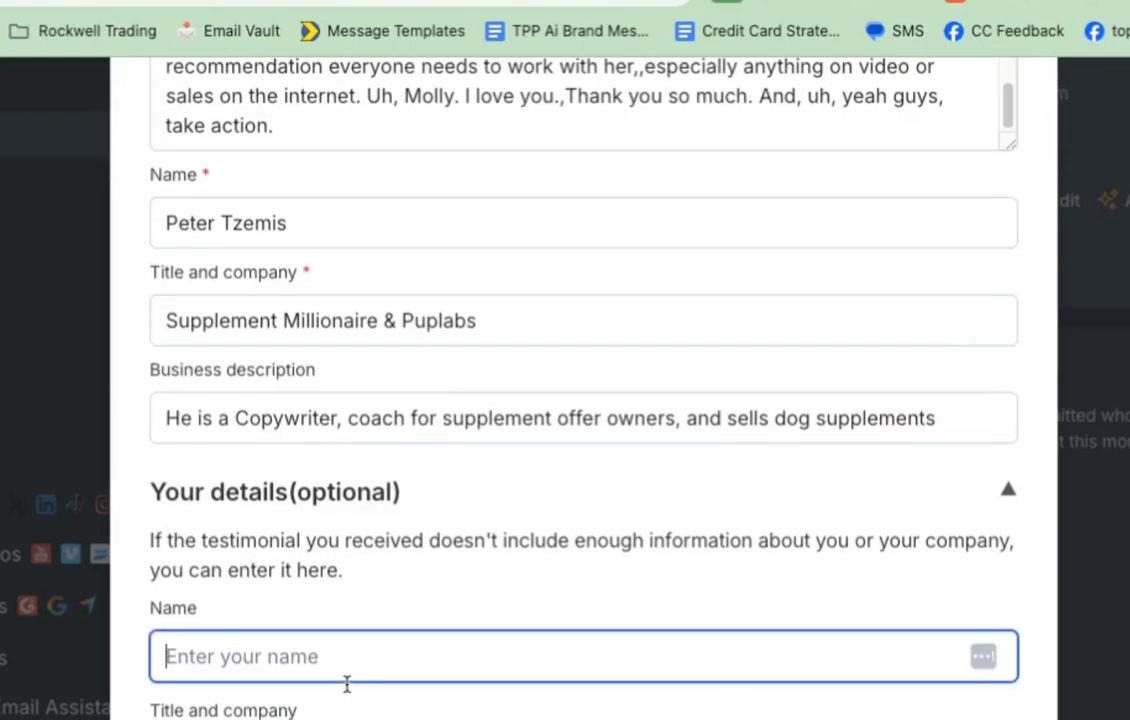
text(Molly )
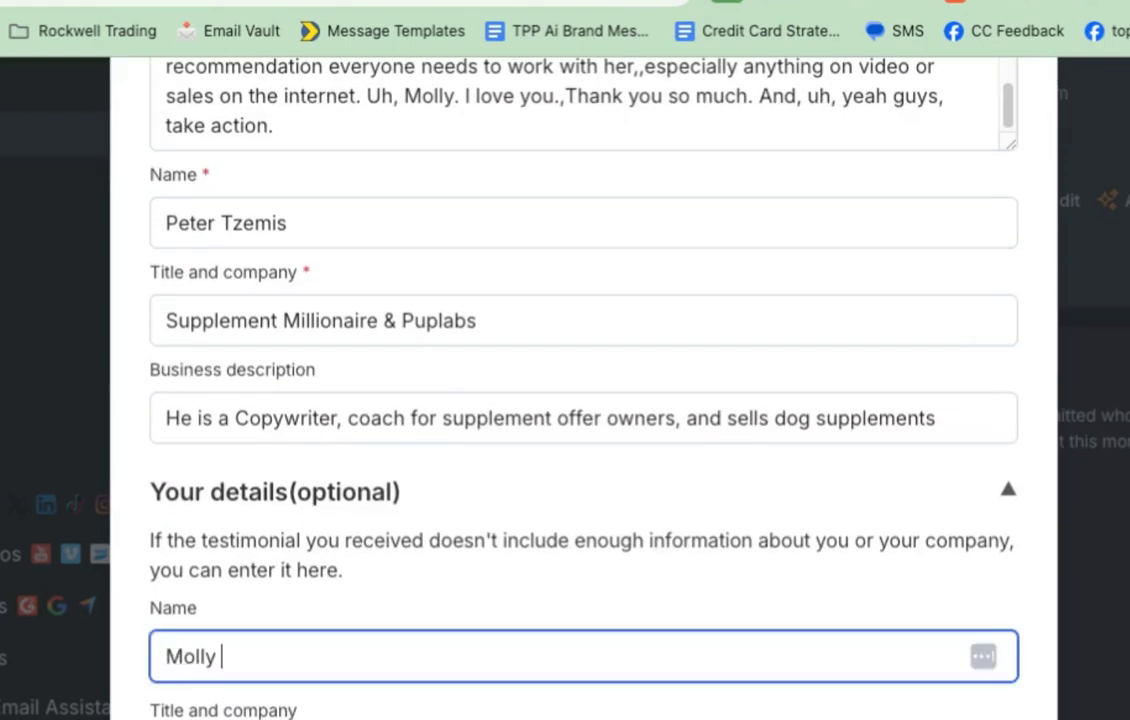
text(Mahoney)
key(Tab)
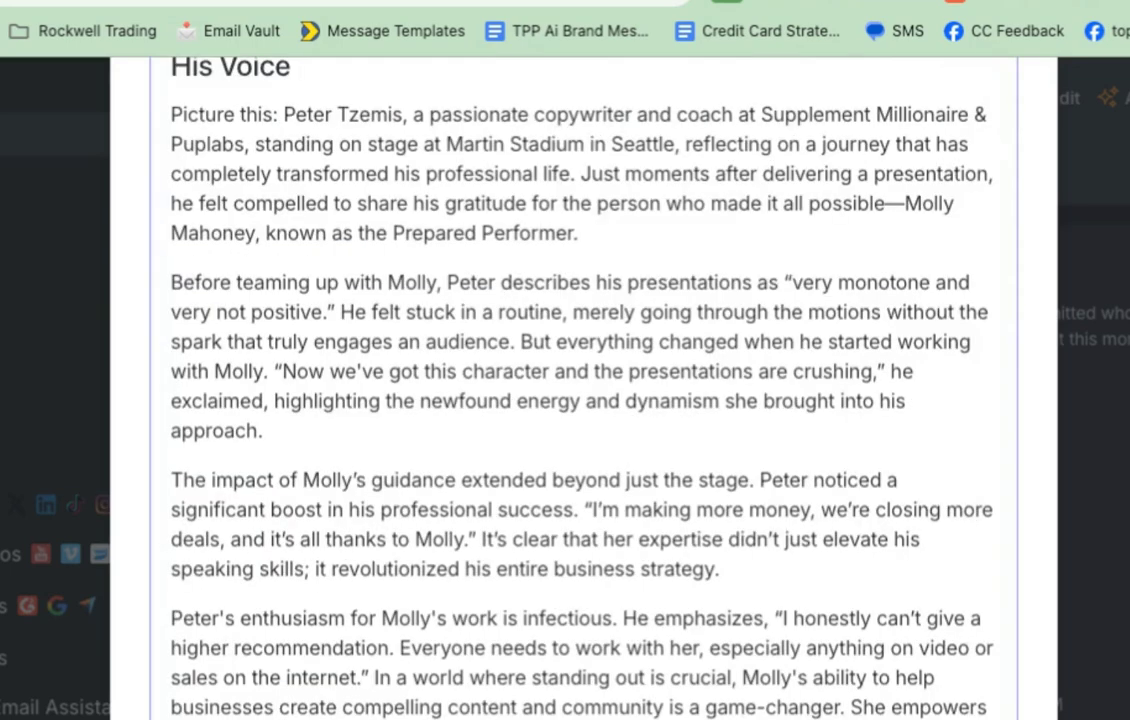
Step: Select the generated case study text and return to the case-study Google Doc
scroll(439, 280, up, 2)
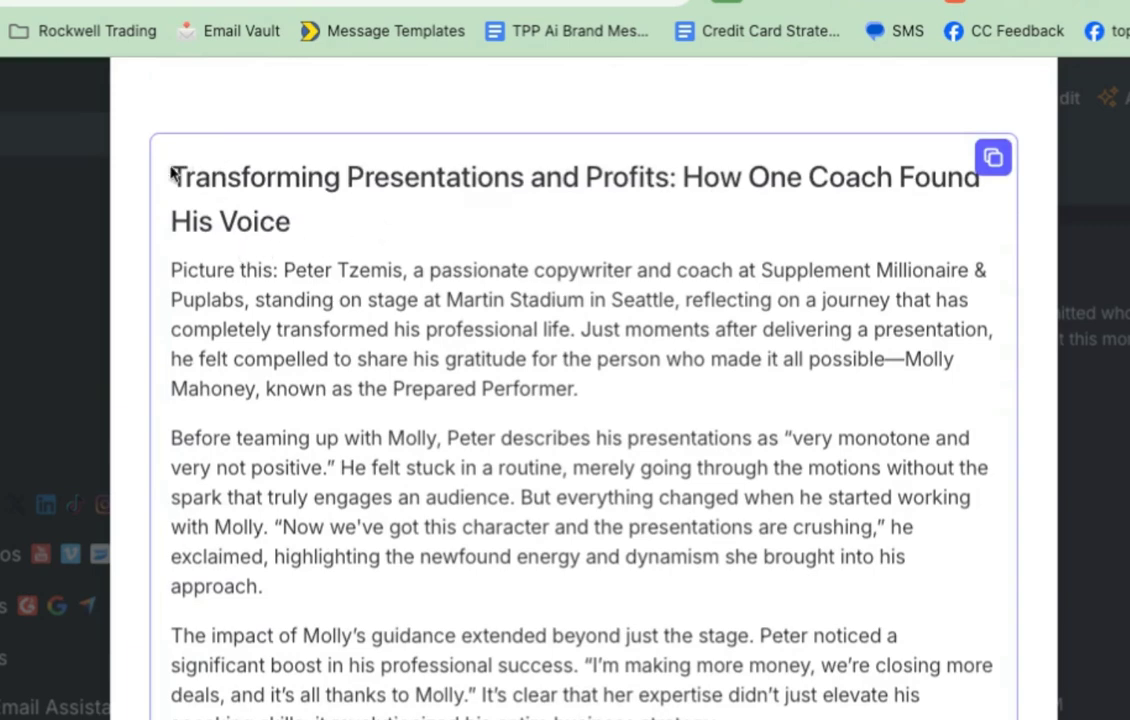
drag(175, 177, 286, 697)
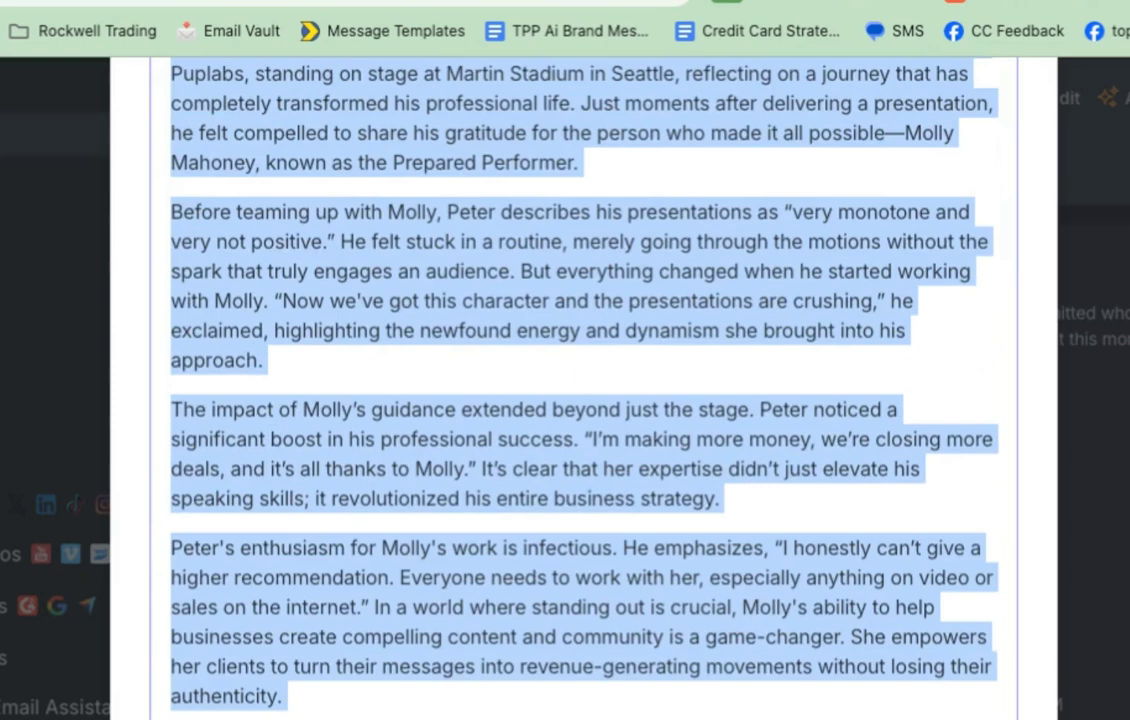
key(Escape)
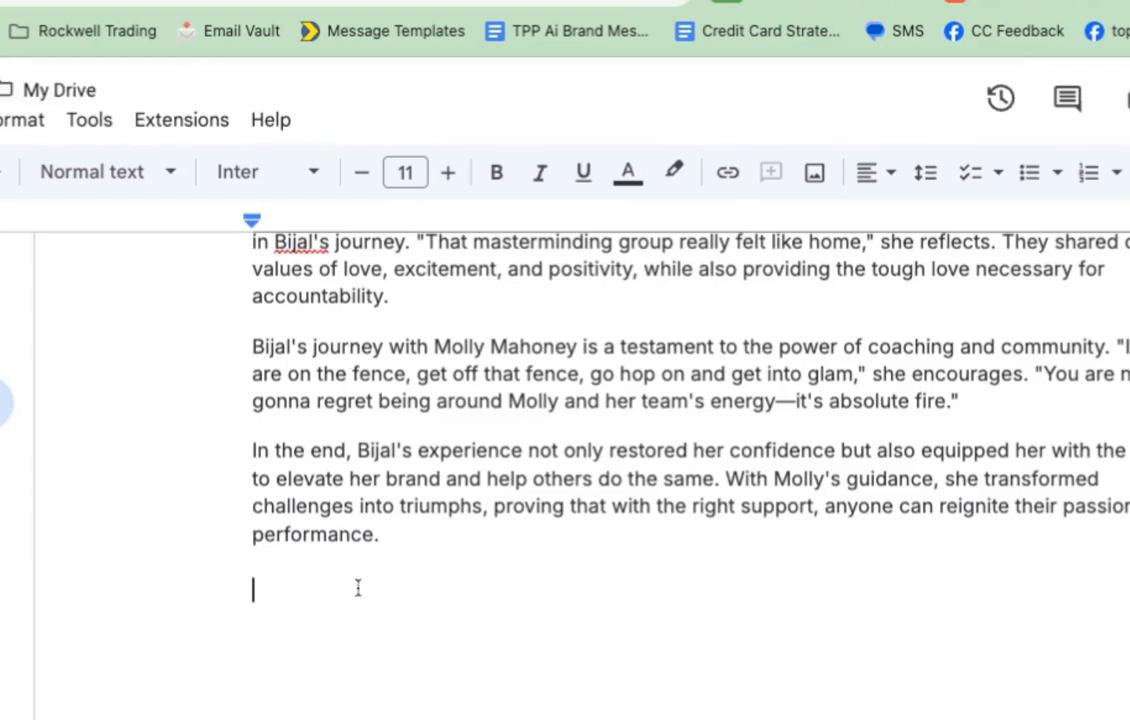
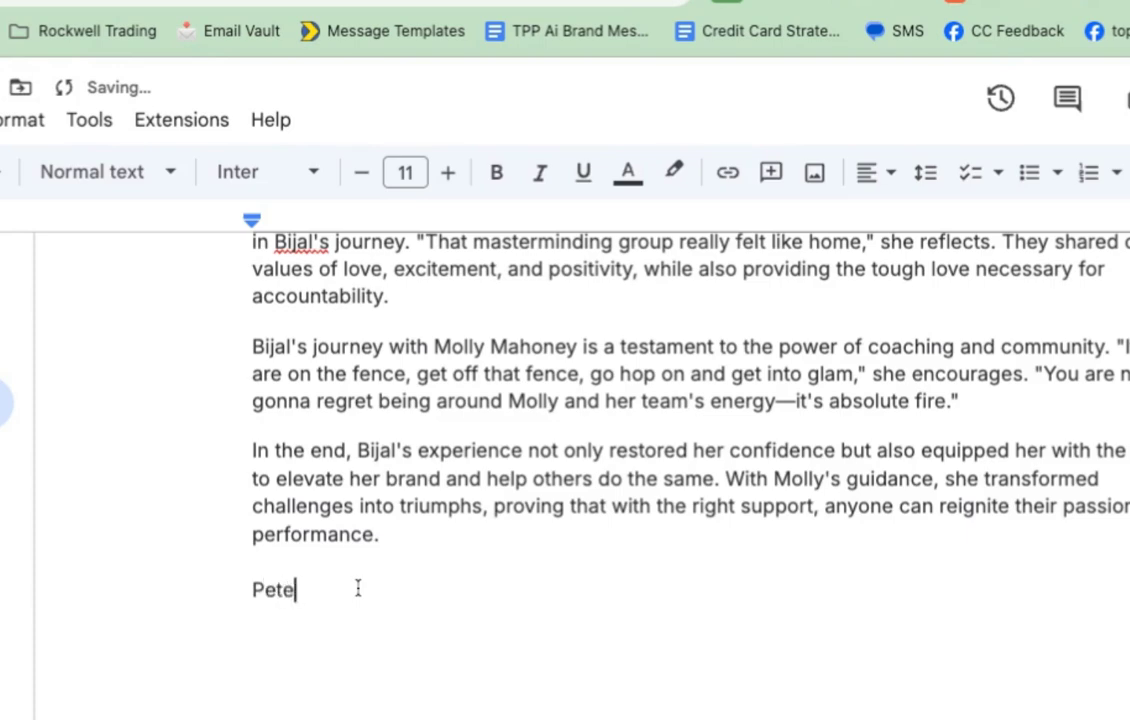
Step: Enter the client's name on the empty line and paste the case study beneath it
key(Return)
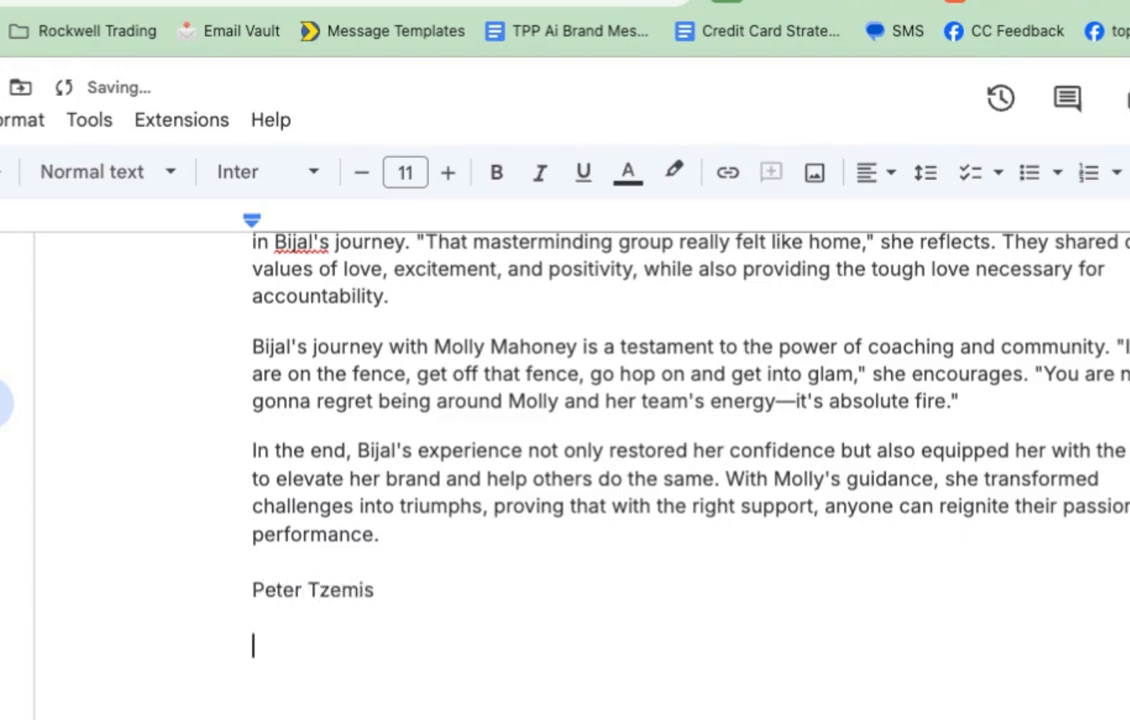
key(ctrl+v)
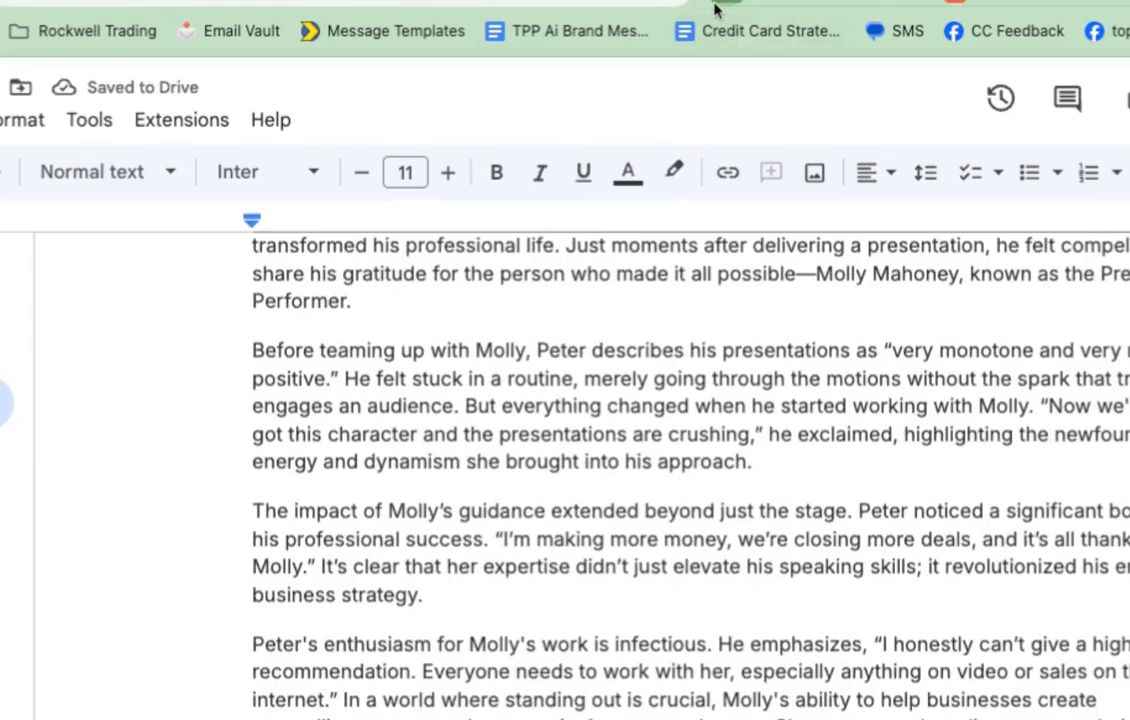
Step: Paste the brand message text on a new line directly below the client's name
scroll(681, 429, up, 5)
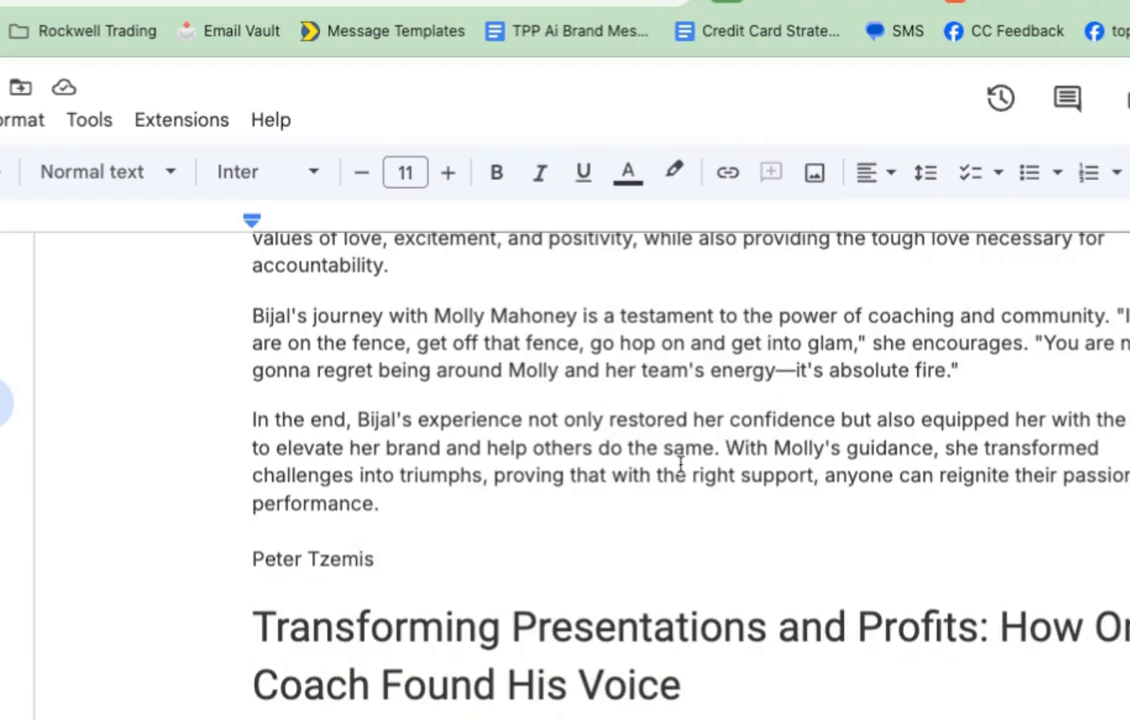
click(494, 557)
key(Return)
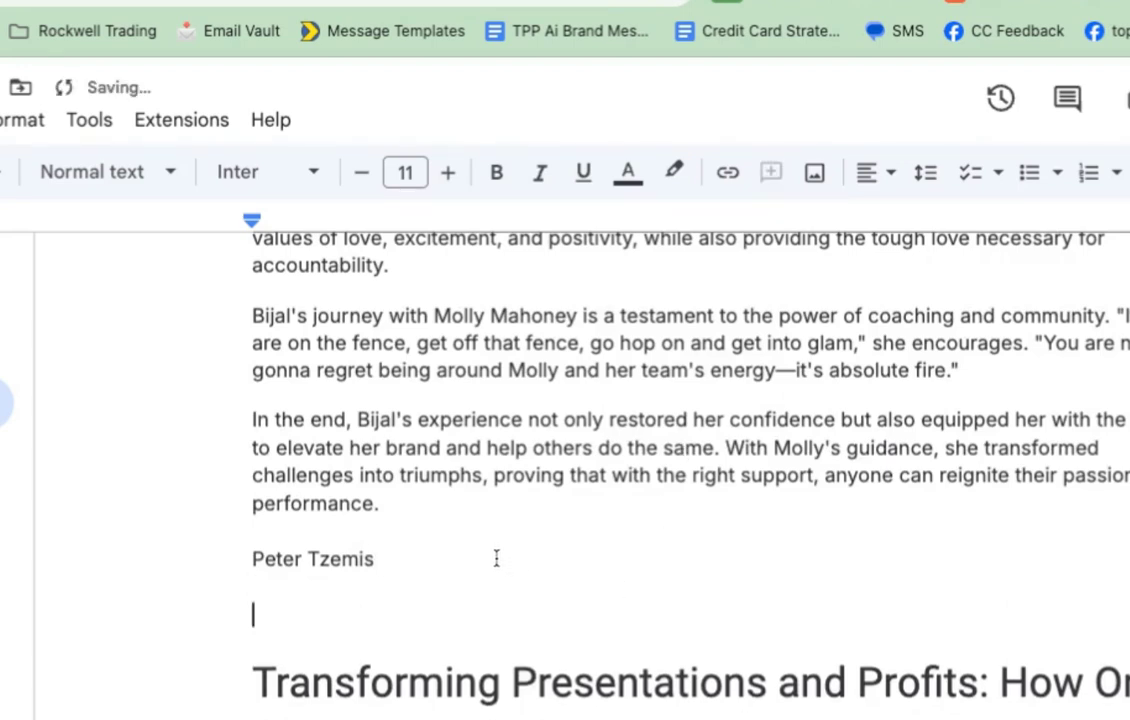
key(ctrl+v)
click(380, 558)
key(shift+Left)
key(shift+Left)
key(shift+Left)
key(shift+Left)
key(shift+Left)
key(shift+Left)
key(shift+Left)
key(shift+Left)
key(shift+Left)
key(shift+Left)
key(shift+Left)
key(shift+Left)
Step: Make the client's name Heading 1 and add a 'Testimonial' Heading 2 beneath it
click(60, 172)
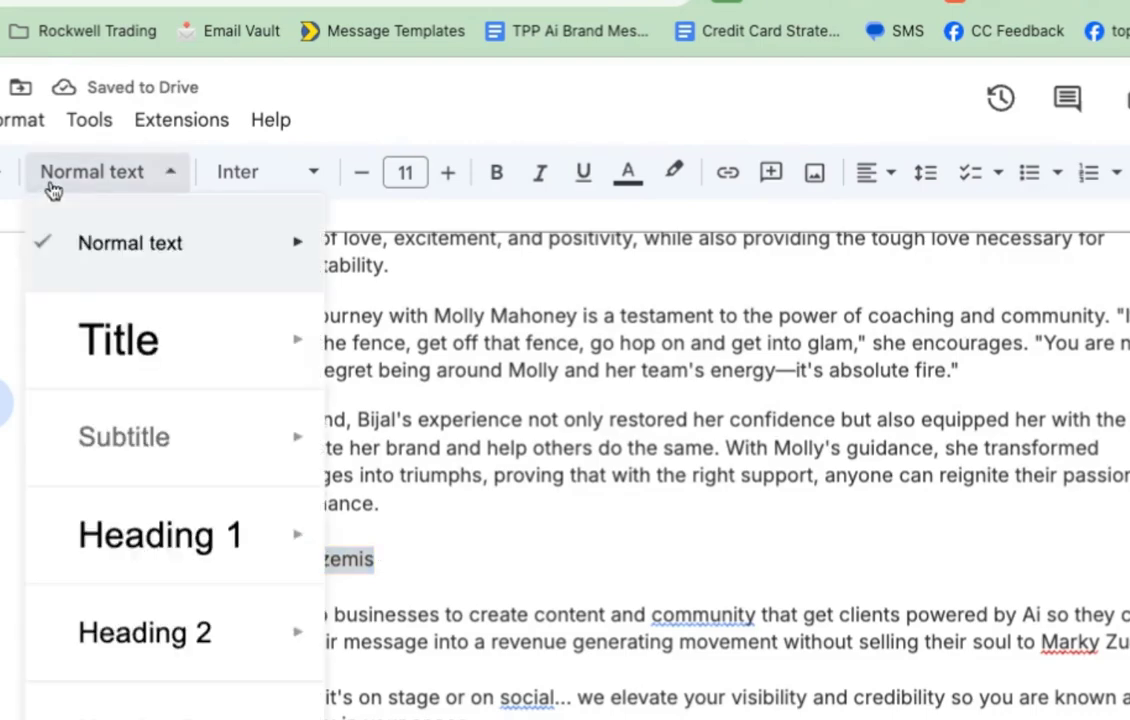
click(228, 553)
click(514, 615)
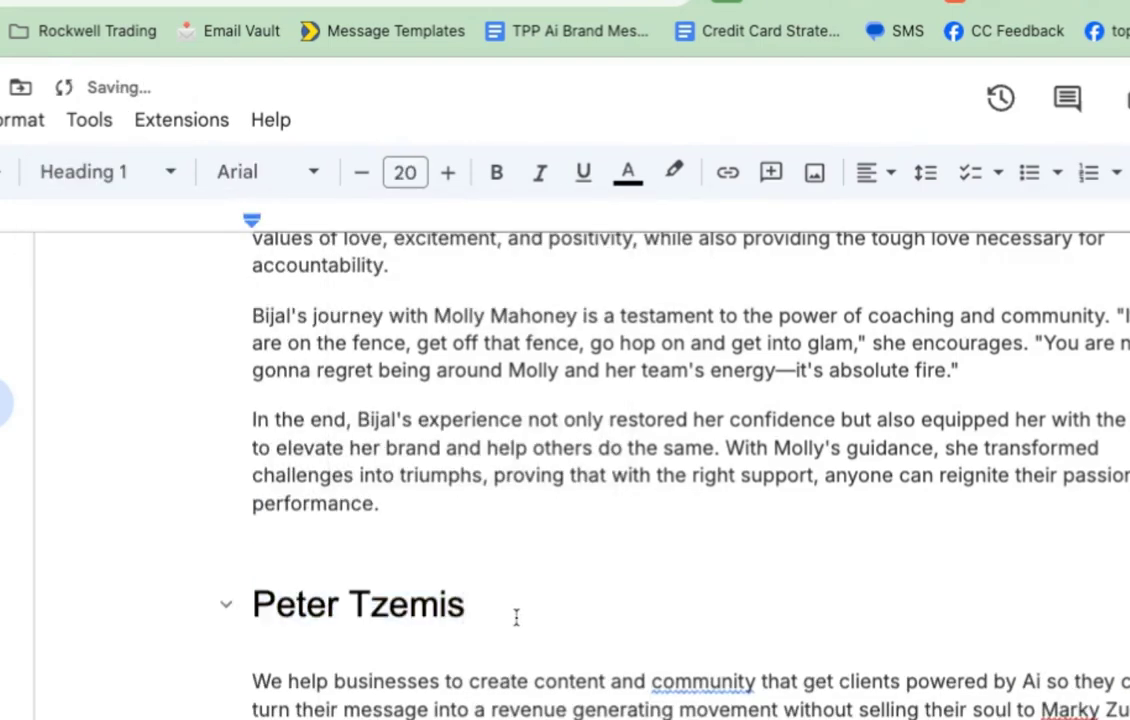
key(Return)
text(Testimonial)
key(shift+Left)
key(shift+Left)
key(shift+Left)
key(shift+Left)
key(shift+Left)
key(shift+Left)
key(shift+Left)
key(shift+Left)
key(shift+Left)
key(shift+Left)
key(shift+Left)
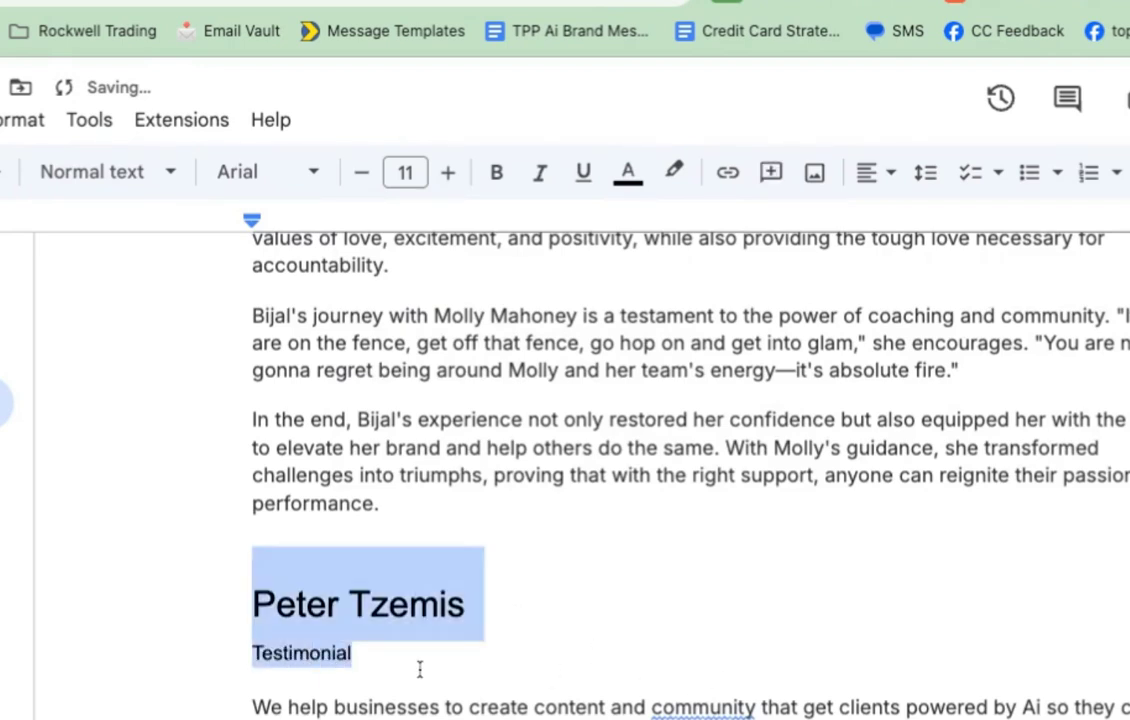
click(182, 177)
mouse_move(170, 655)
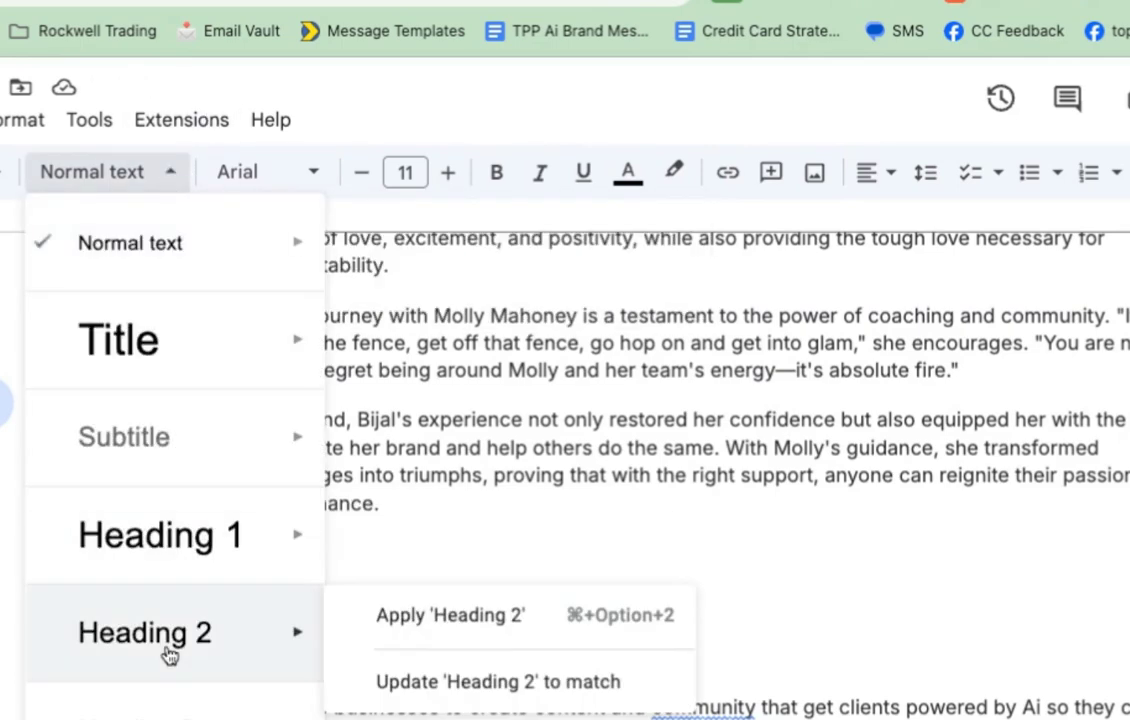
click(170, 655)
scroll(418, 659, down, 3)
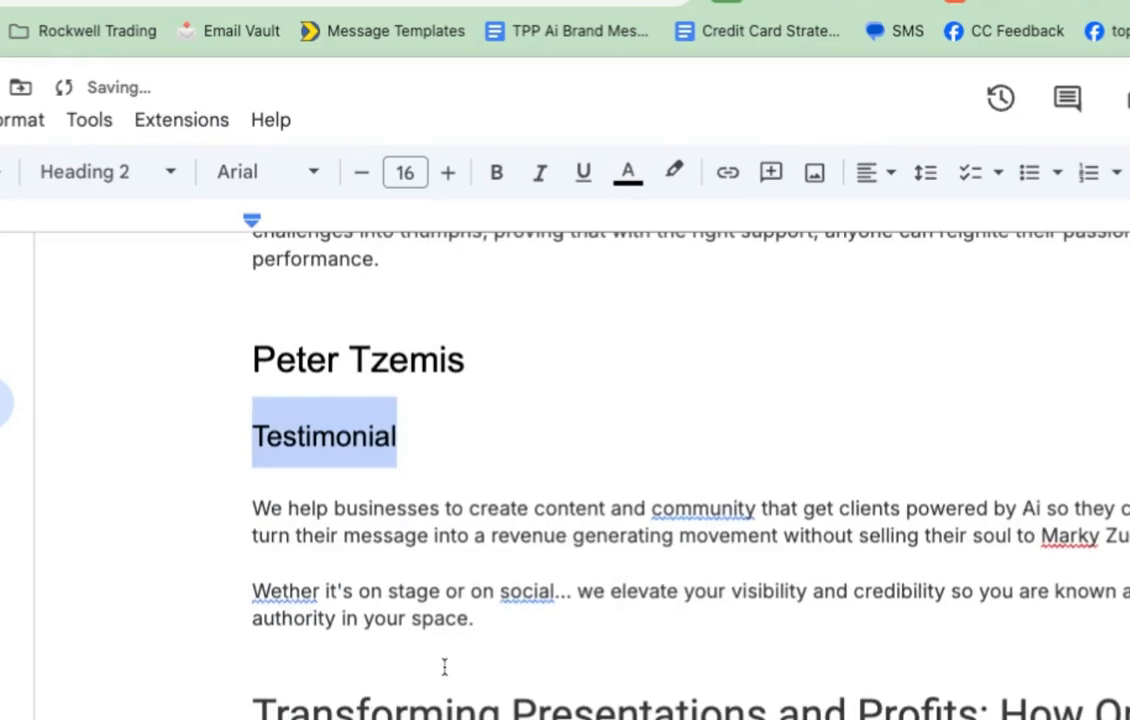
Step: Add a 'Case Study' Heading 2 after the brand text and make the case-study title Heading 3
click(444, 666)
text(Case Study)
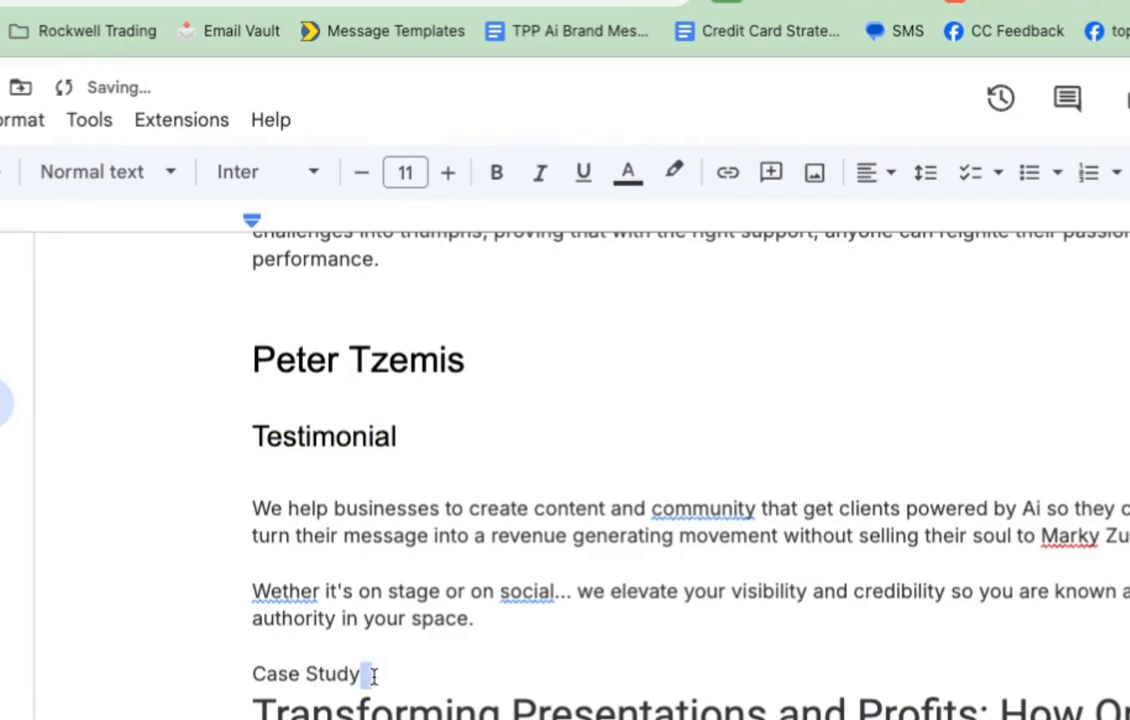
triple_click(373, 674)
click(120, 172)
click(218, 655)
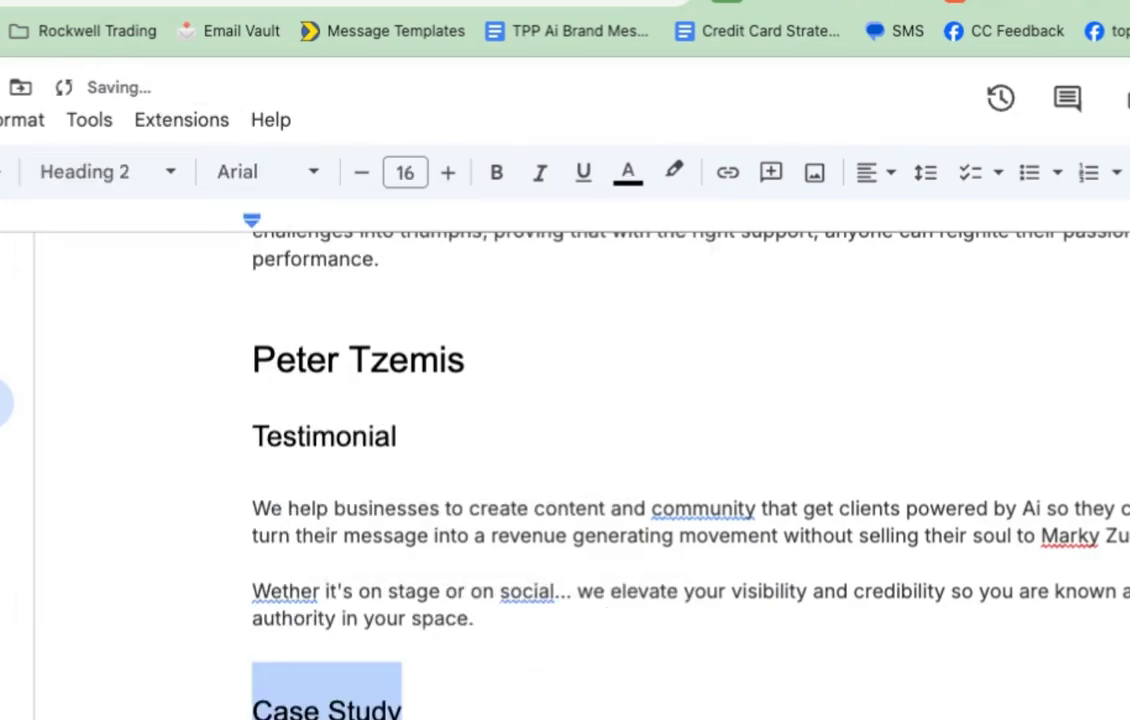
click(240, 598)
click(100, 172)
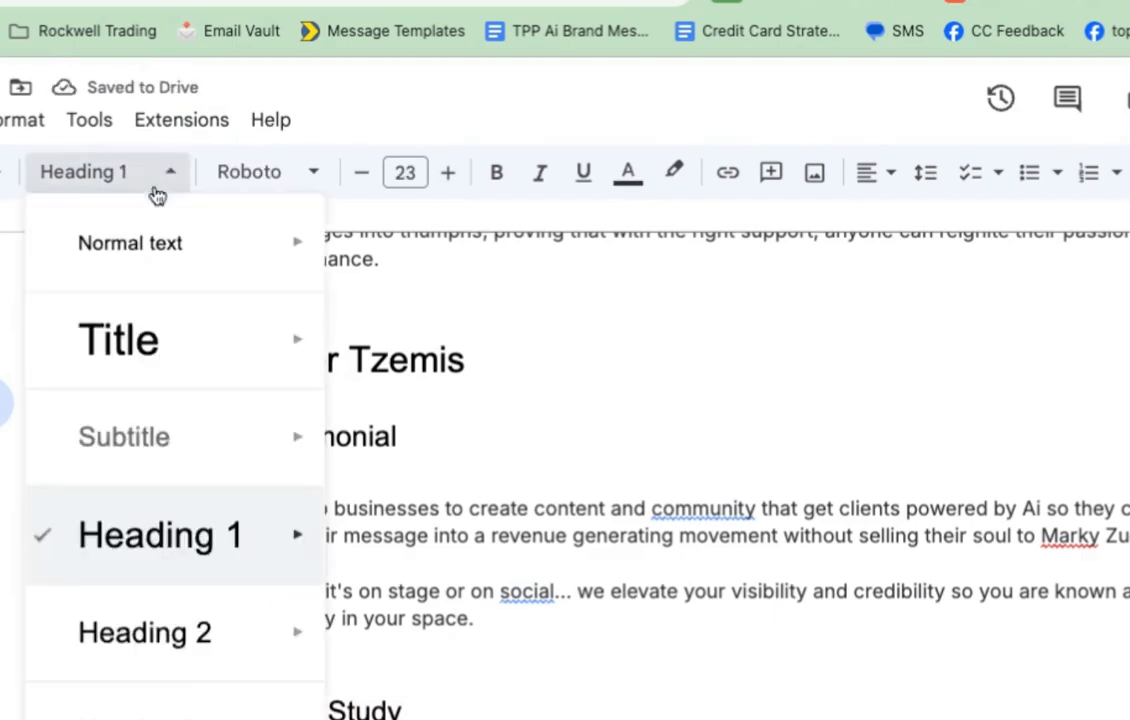
click(450, 712)
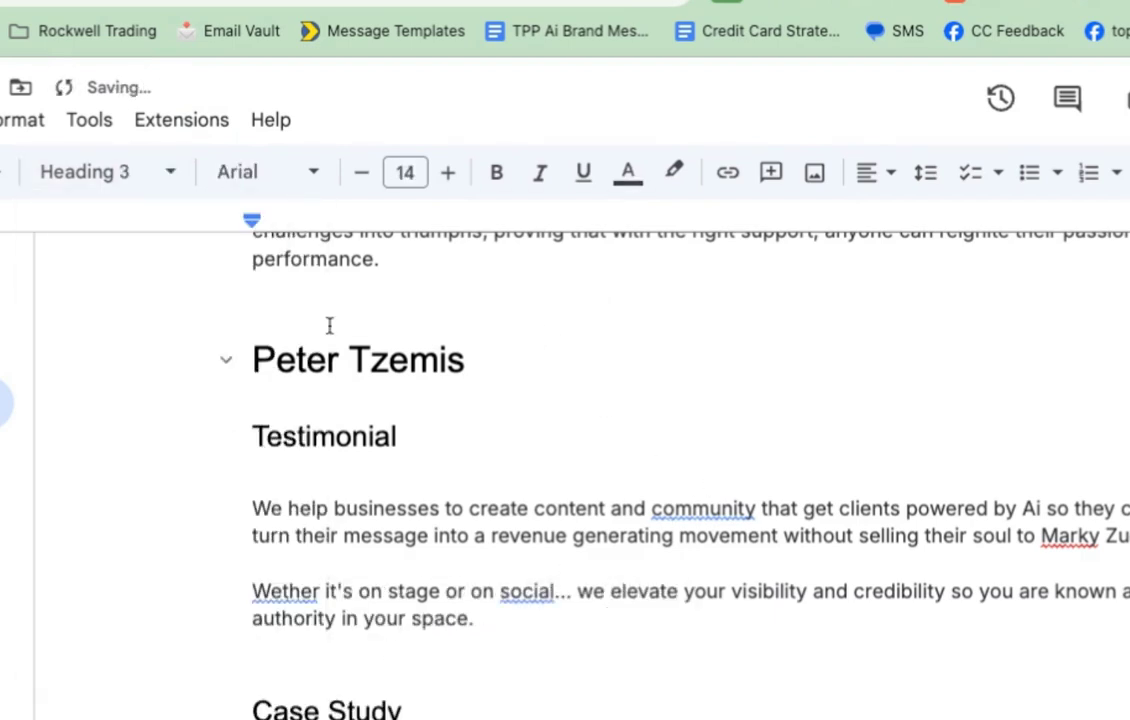
Step: Collapse the new client's section and both earlier testimonial sections
click(232, 360)
click(226, 358)
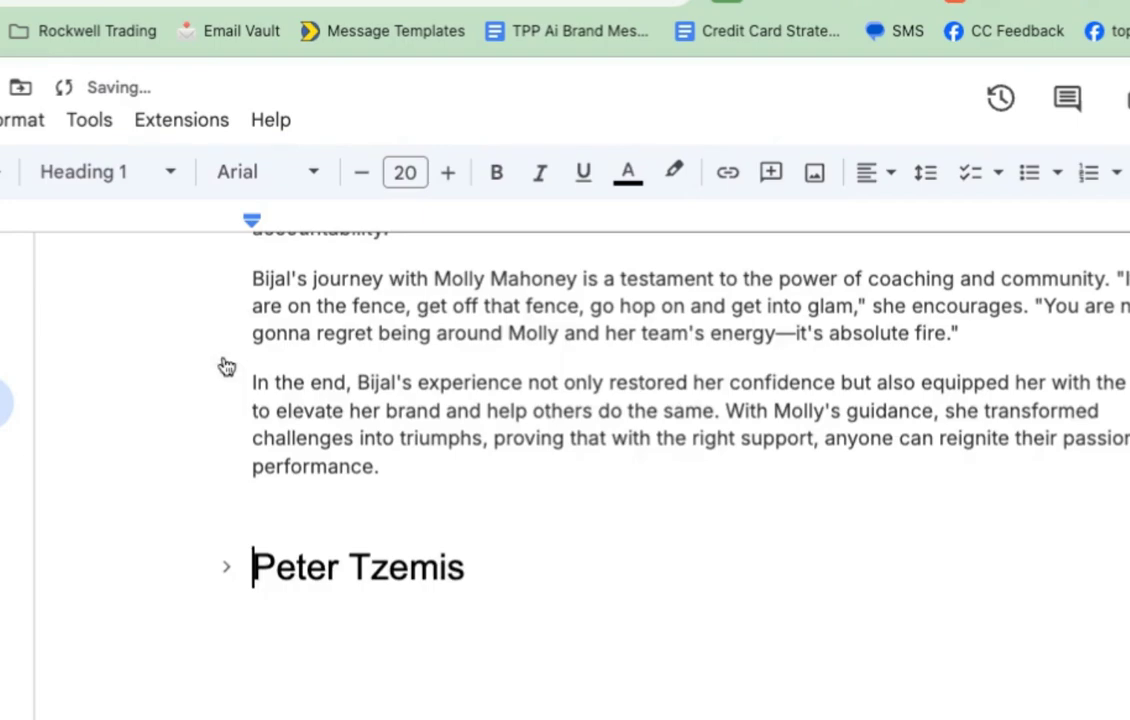
scroll(443, 376, up, 20)
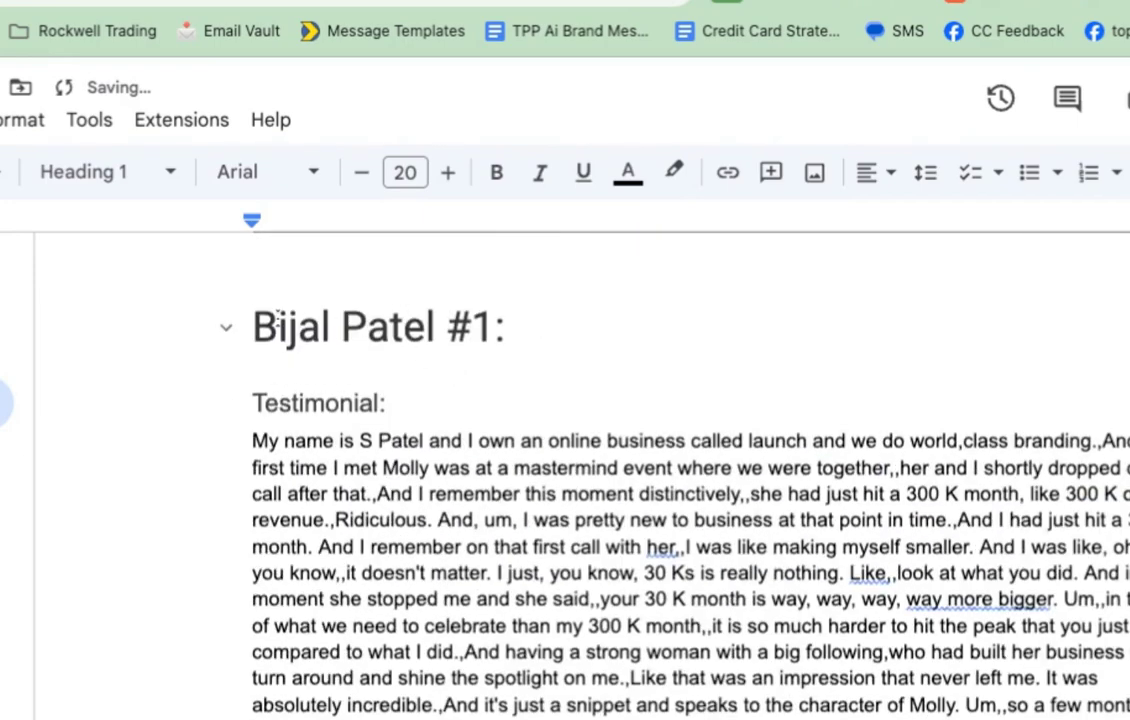
click(224, 326)
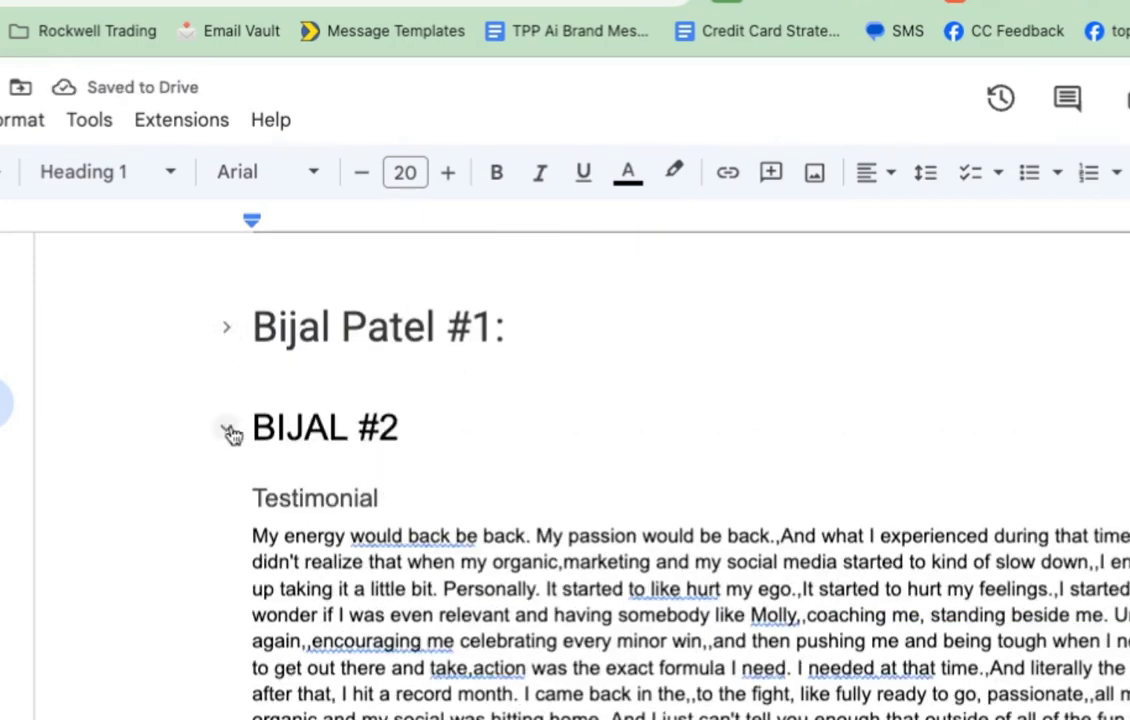
click(228, 429)
Step: Correct the second section's heading to match the first one's full-name spelling
click(343, 424)
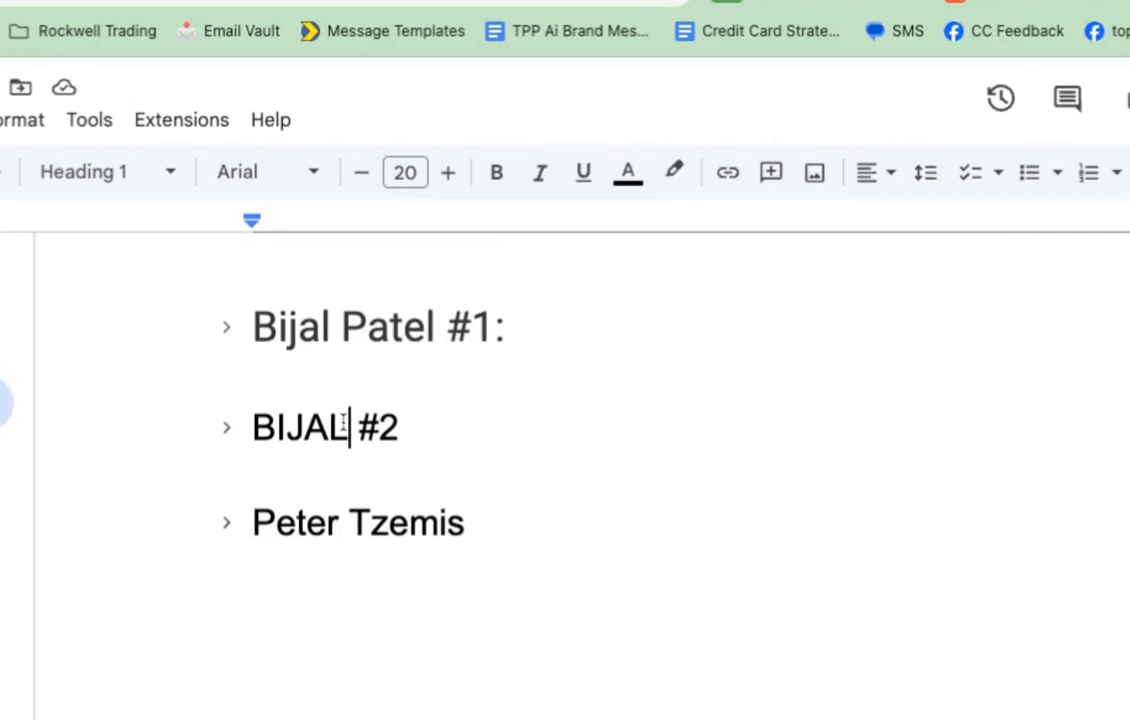
key(BackSpace)
key(BackSpace)
key(BackSpace)
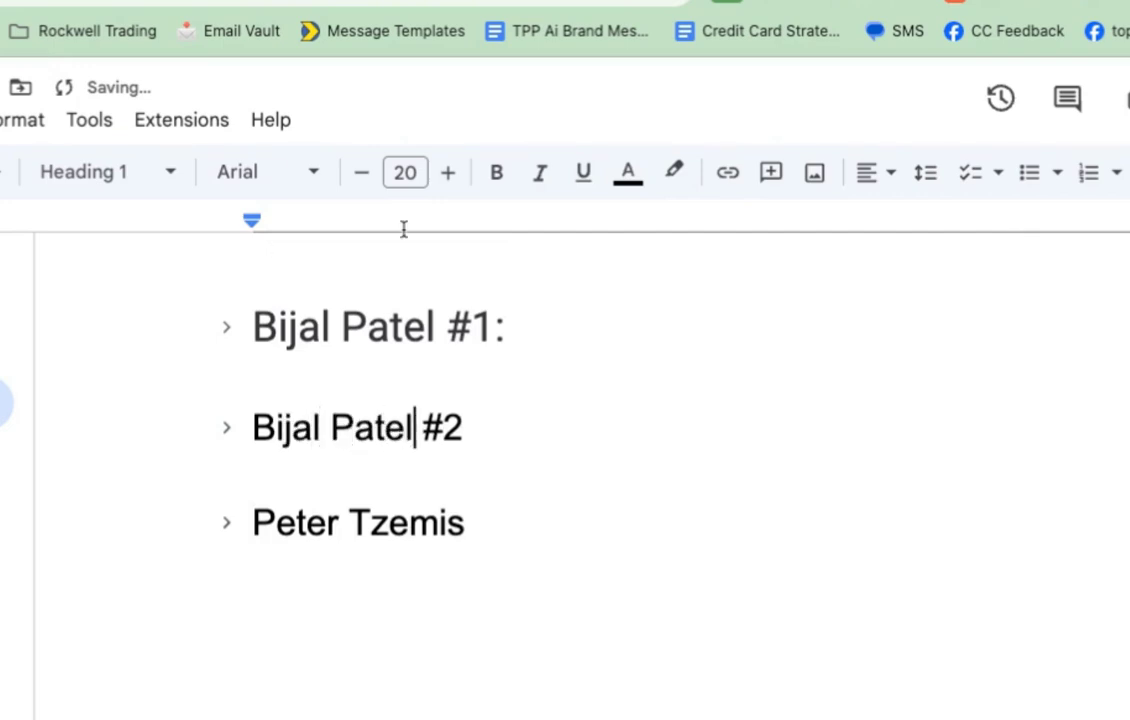
Step: Expand the new client's section and select the whole document
click(228, 528)
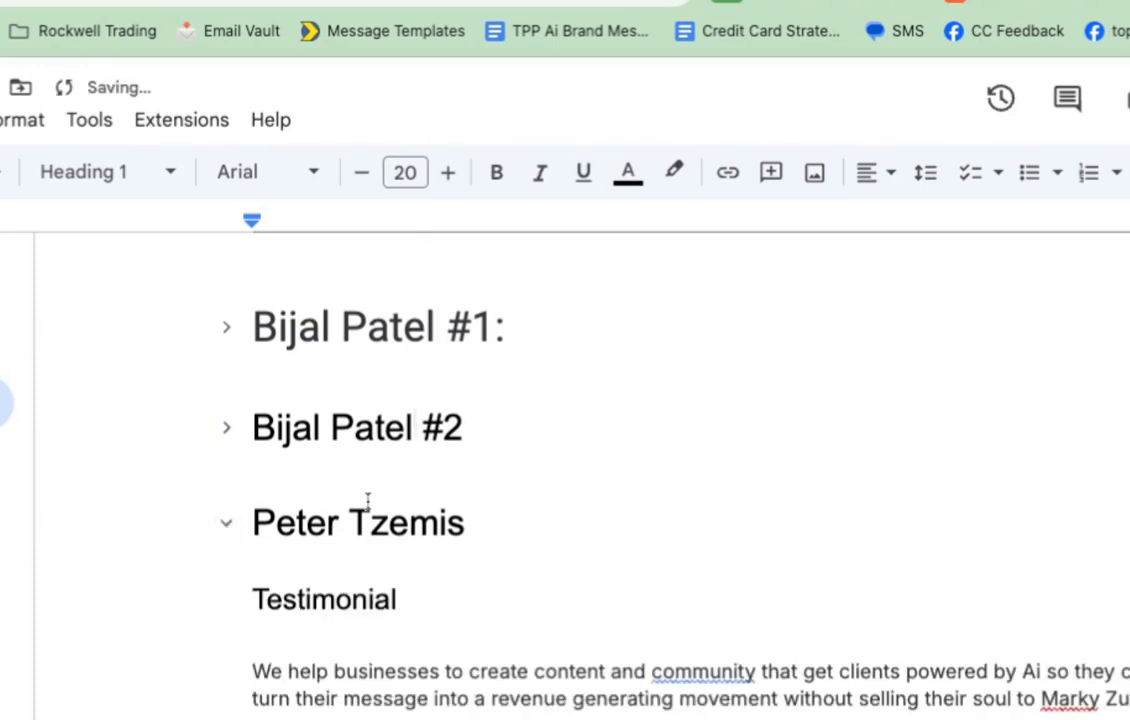
scroll(368, 500, down, 2)
scroll(253, 518, down, 10)
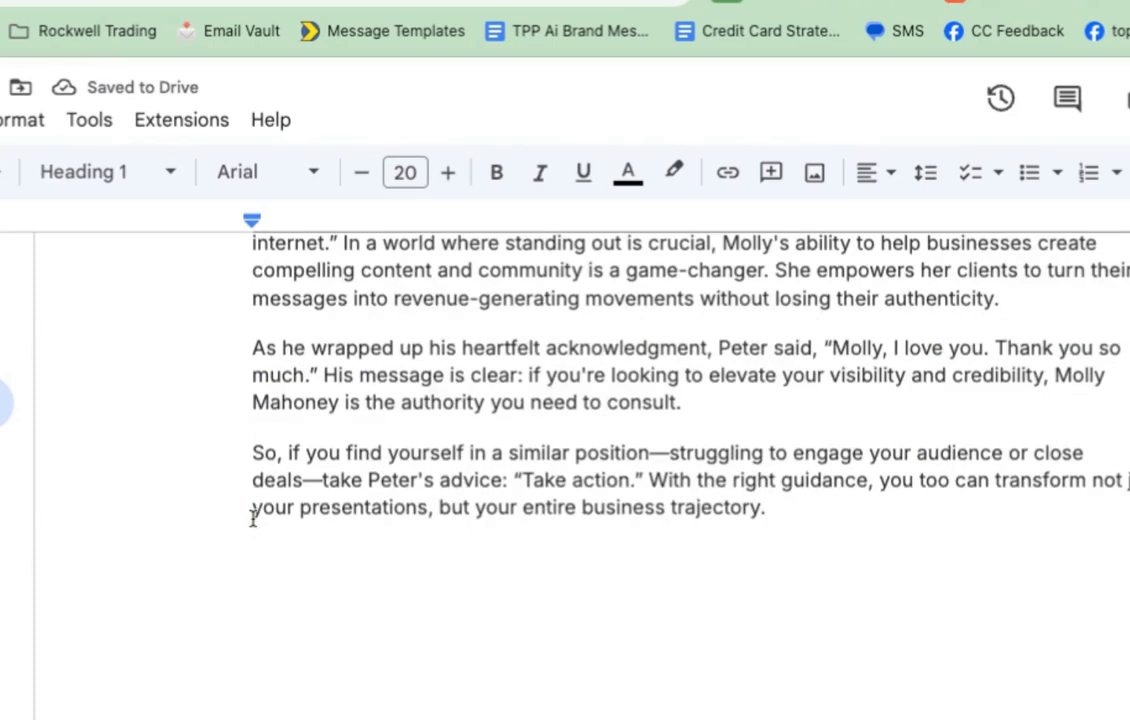
key(ctrl+a)
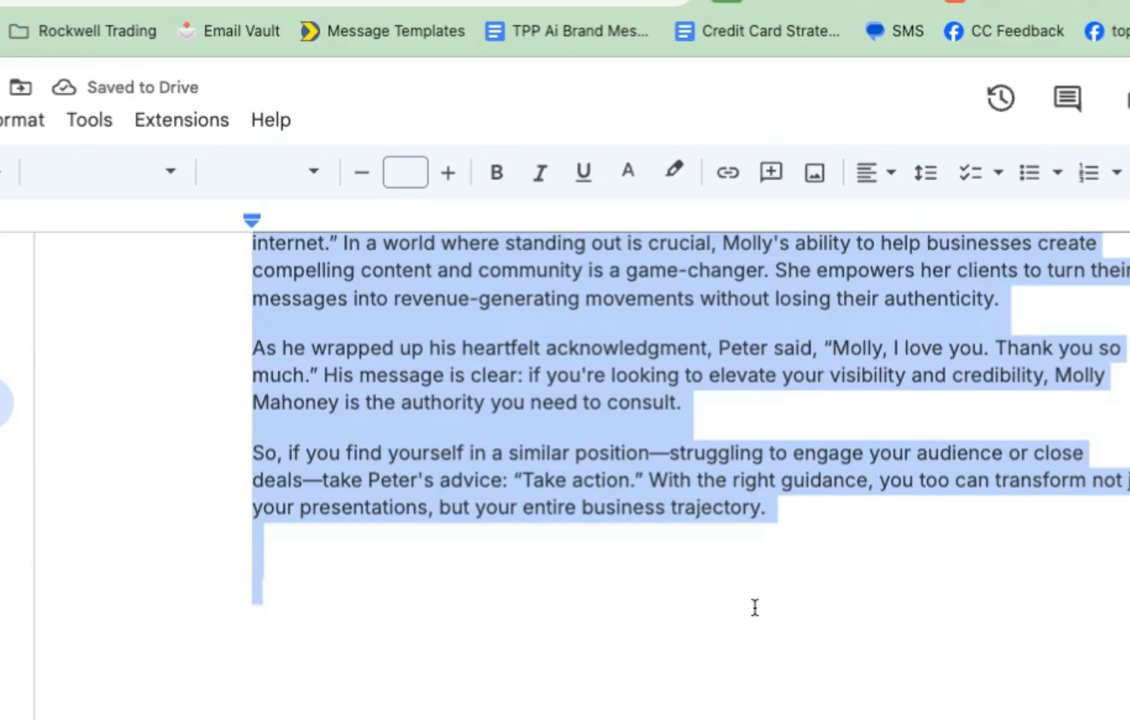
key(ctrl+t)
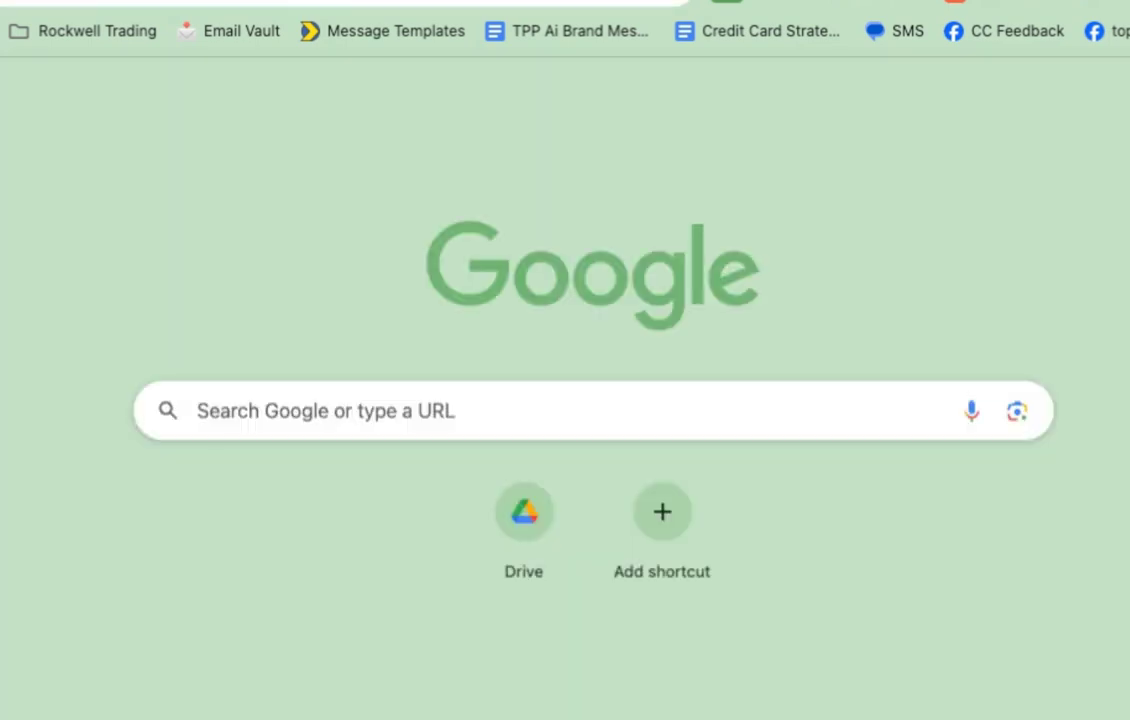
Step: Send the pasted case study to the 'Brand Voice - Team Use' GPT on chatgpt.com for rewriting
text(chatgpt.com)
key(Return)
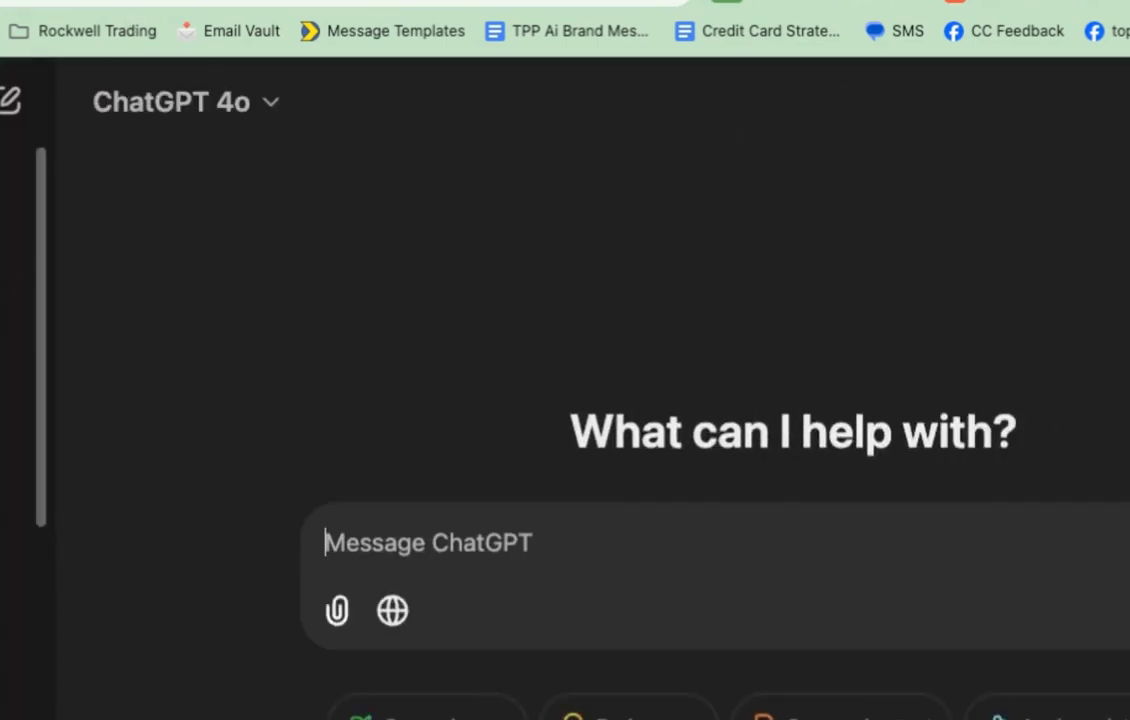
scroll(20, 350, down, 5)
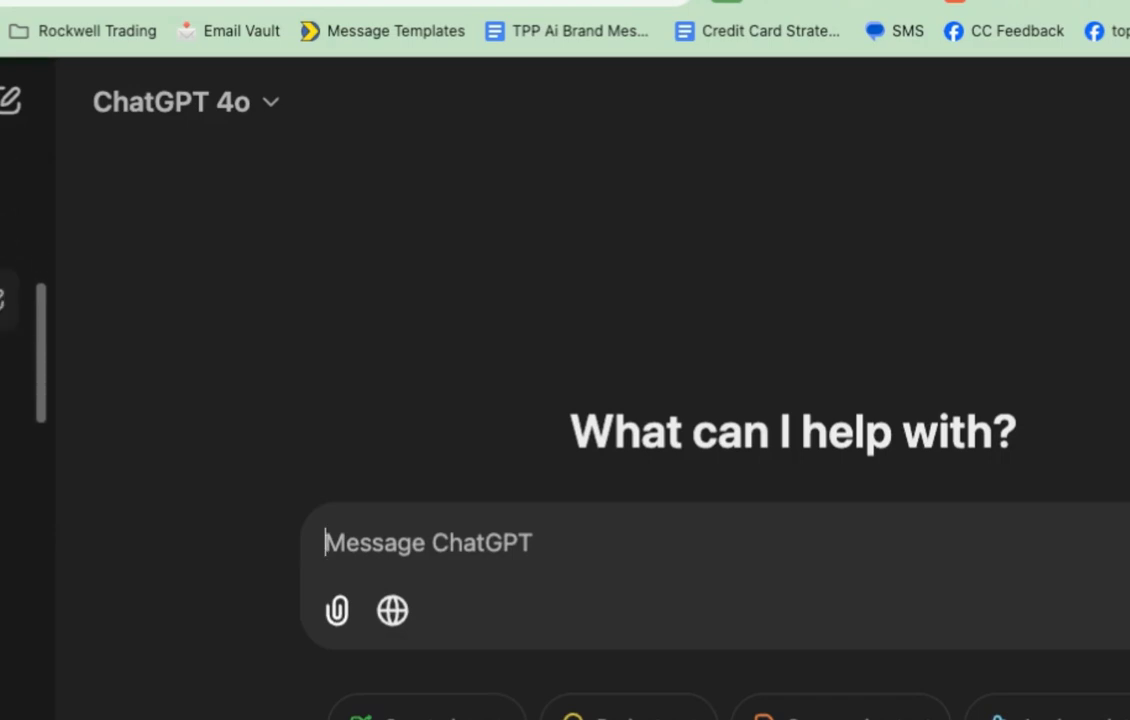
click(8, 298)
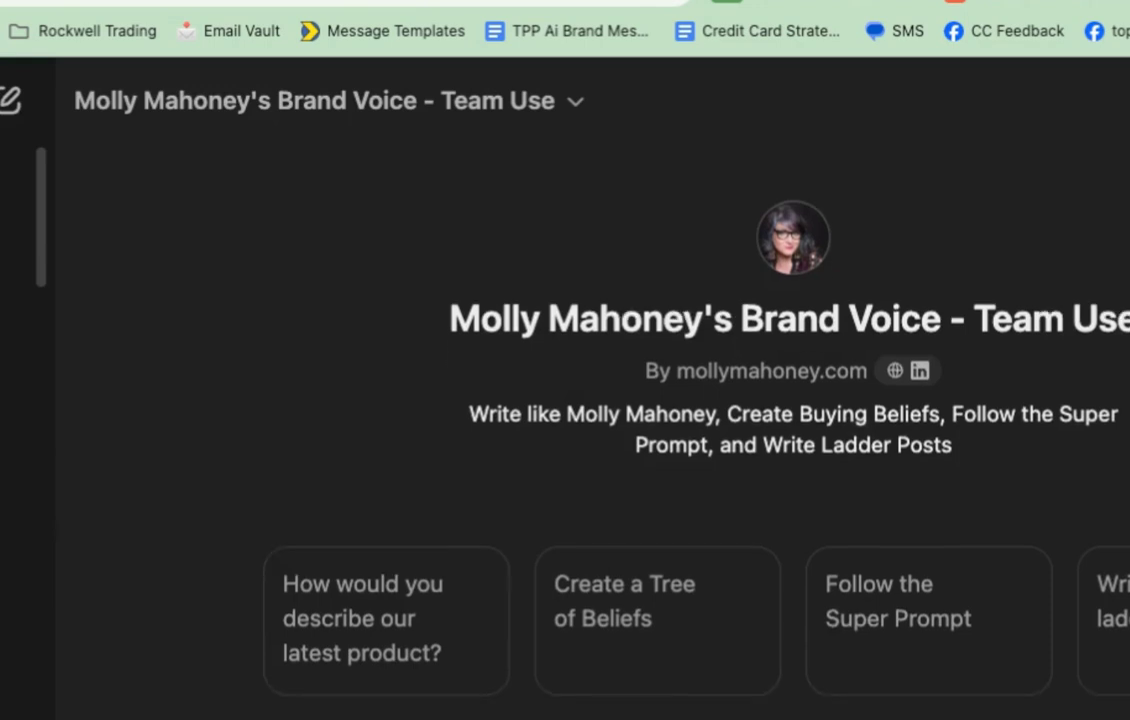
key(Return)
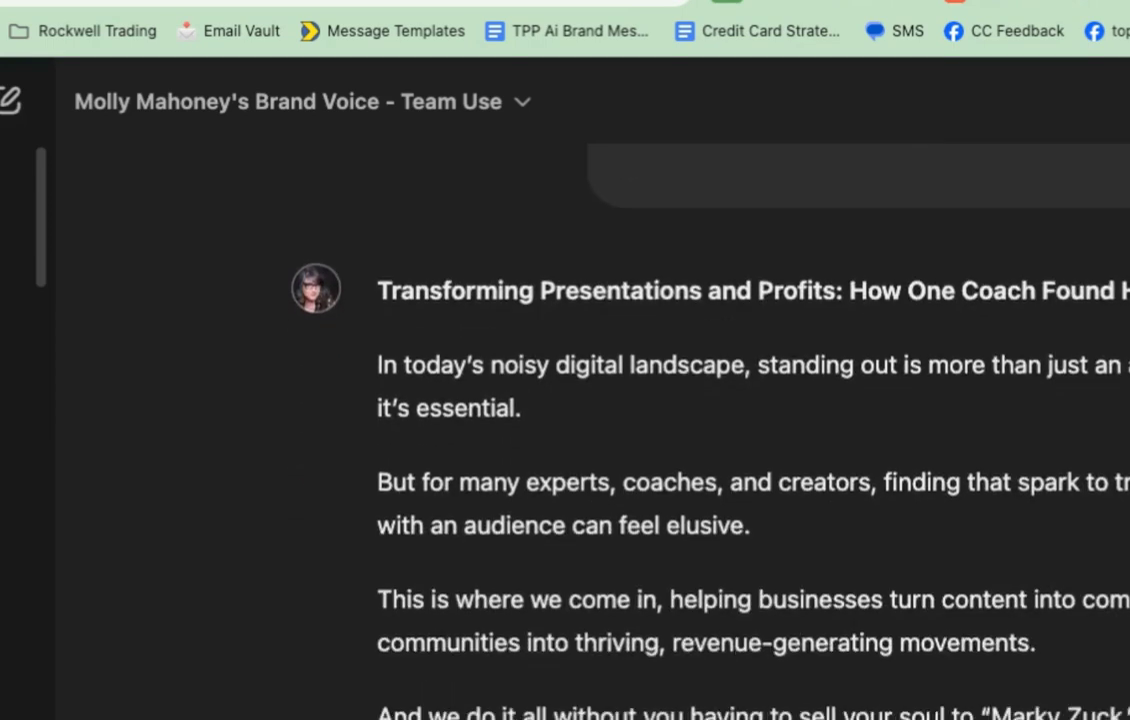
scroll(743, 235, up, 1)
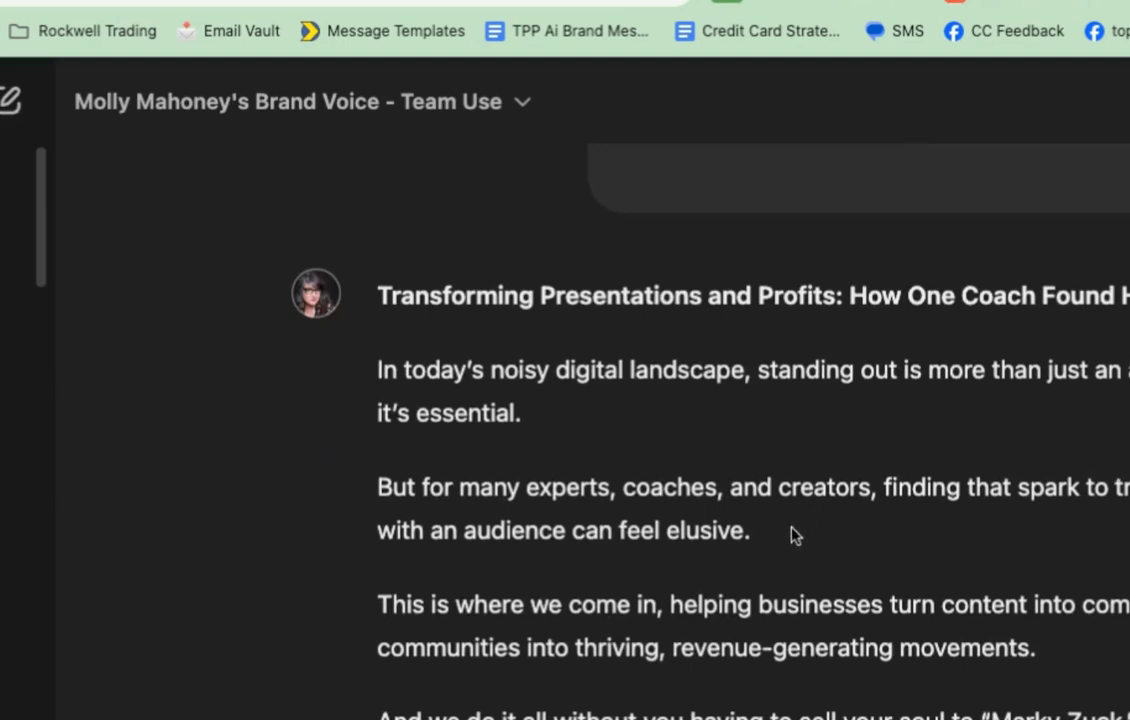
drag(792, 532, 656, 530)
scroll(681, 517, down, 2)
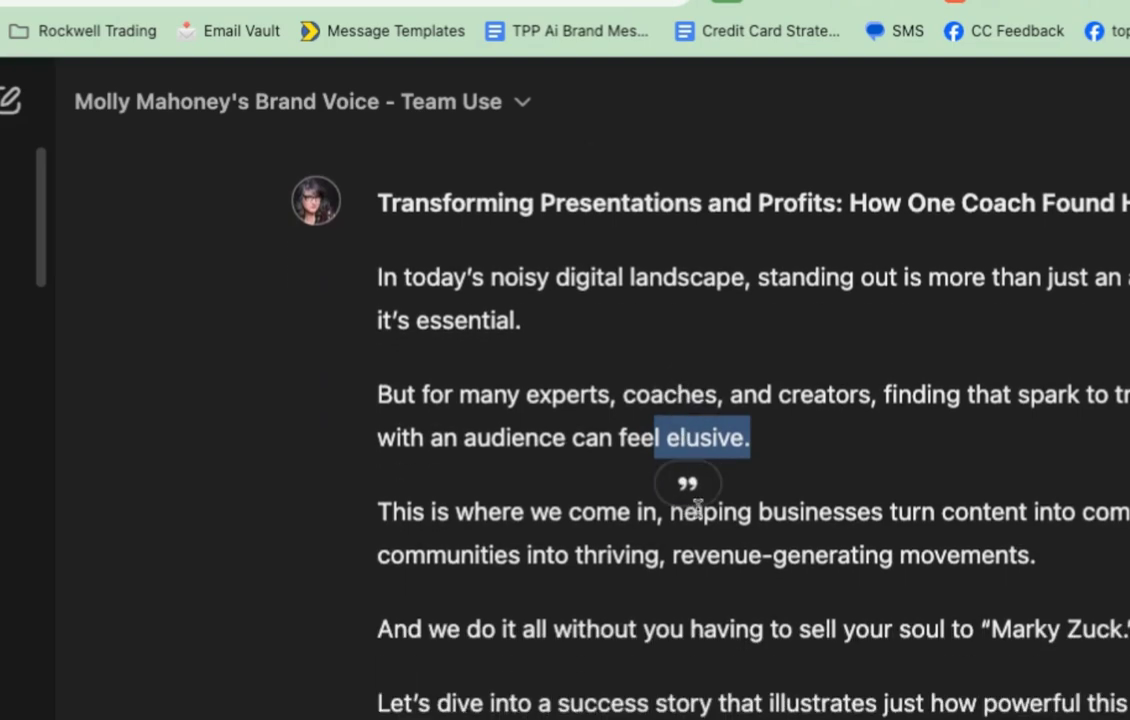
click(1009, 422)
scroll(1000, 422, down, 5)
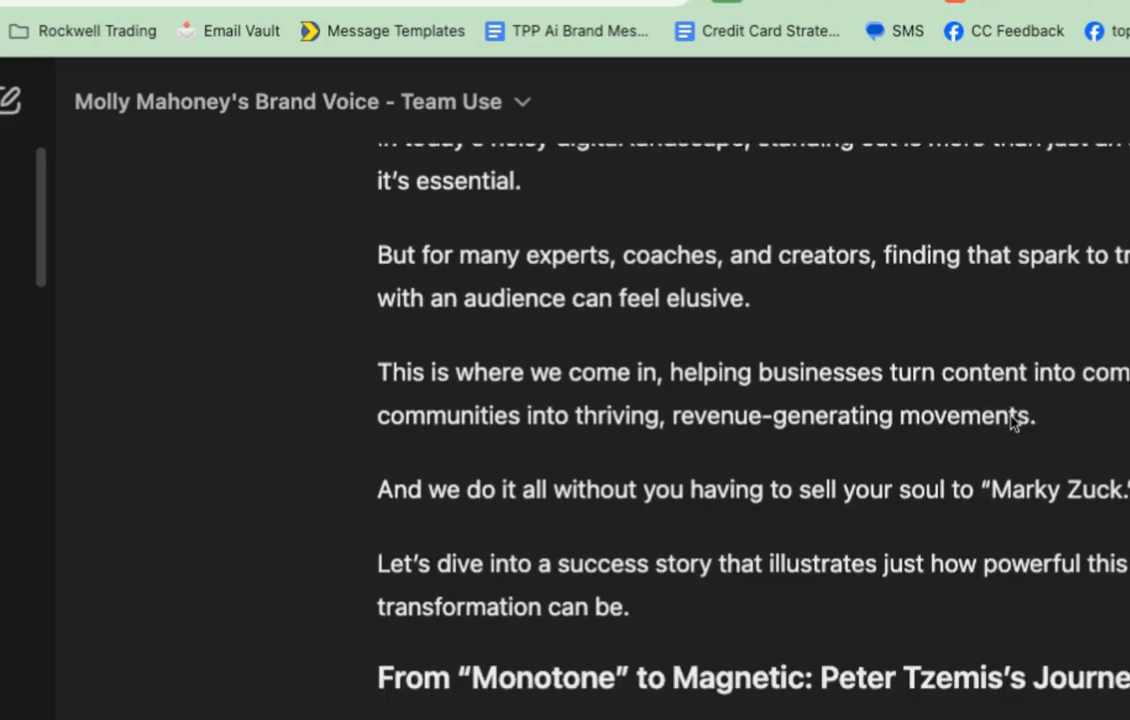
scroll(1012, 422, down, 1)
scroll(949, 366, down, 1)
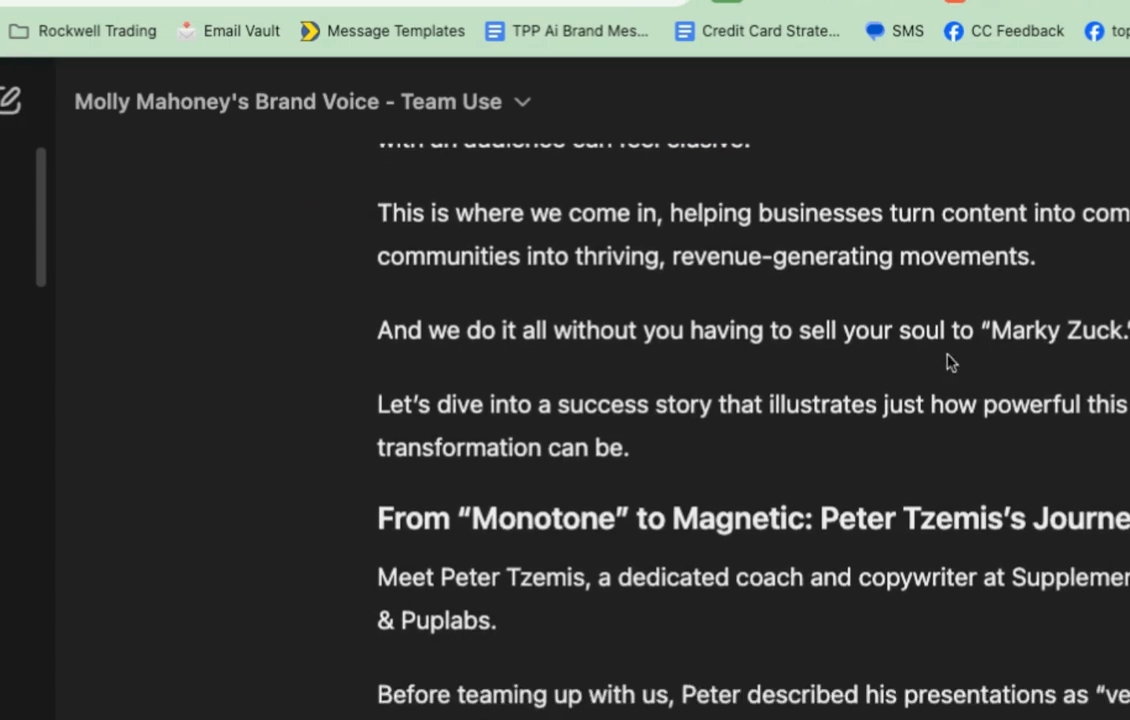
drag(944, 333, 1125, 333)
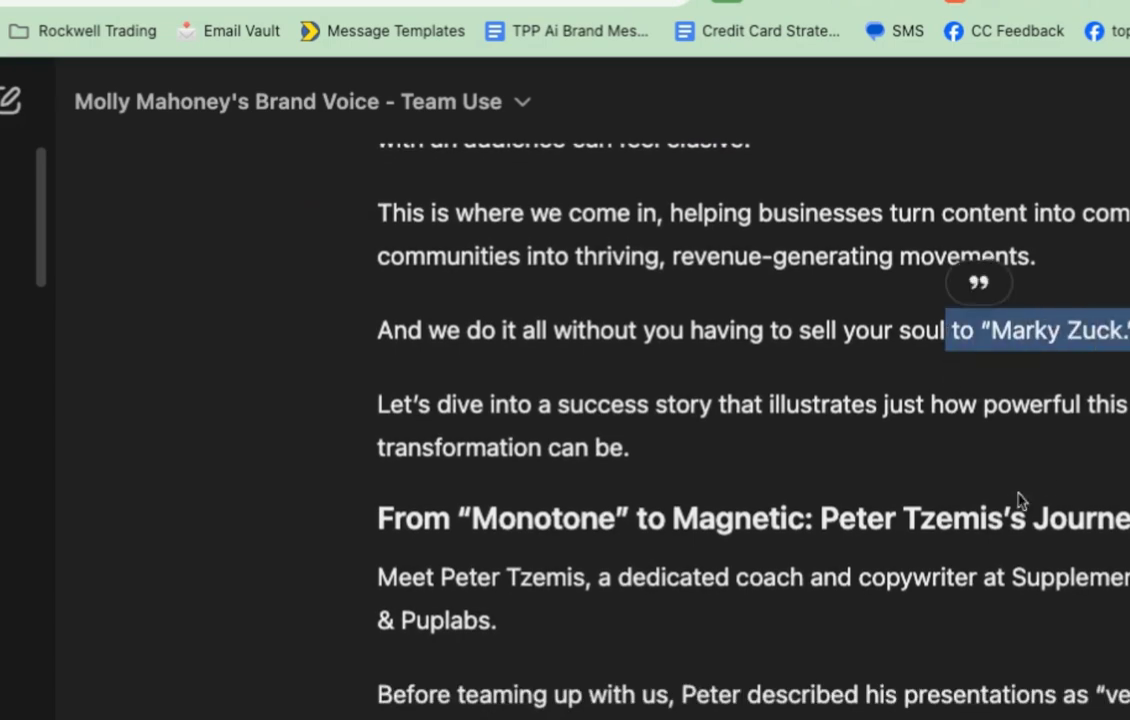
scroll(1010, 504, down, 3)
scroll(1010, 504, down, 2)
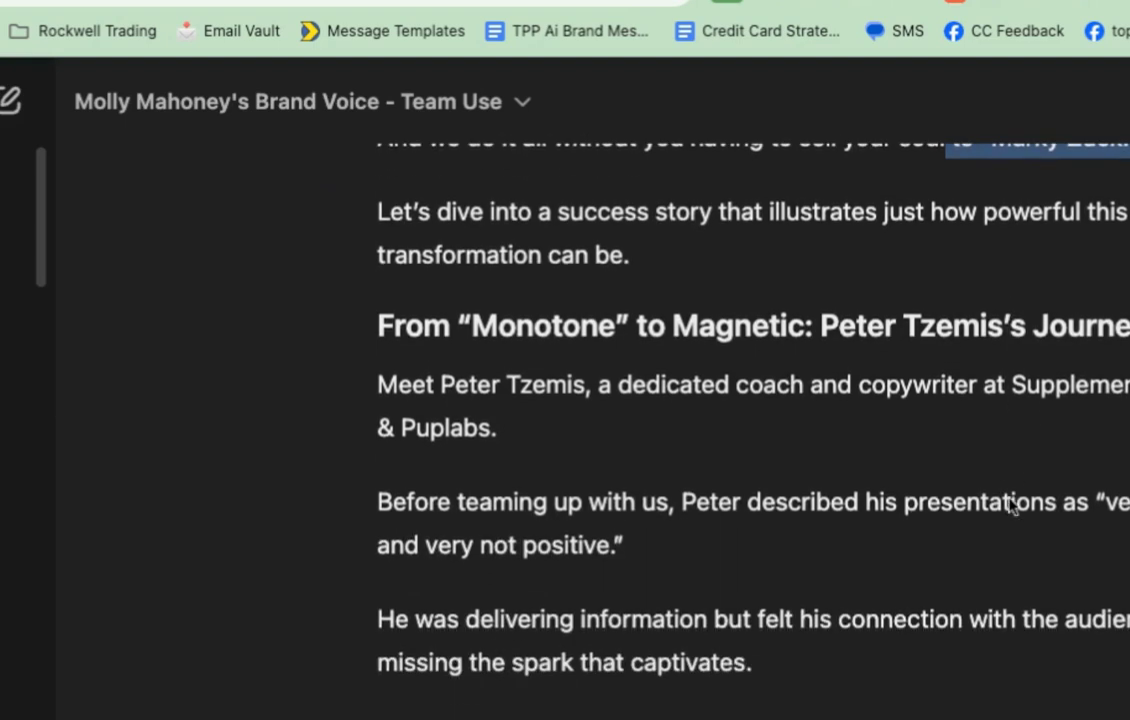
triple_click(697, 335)
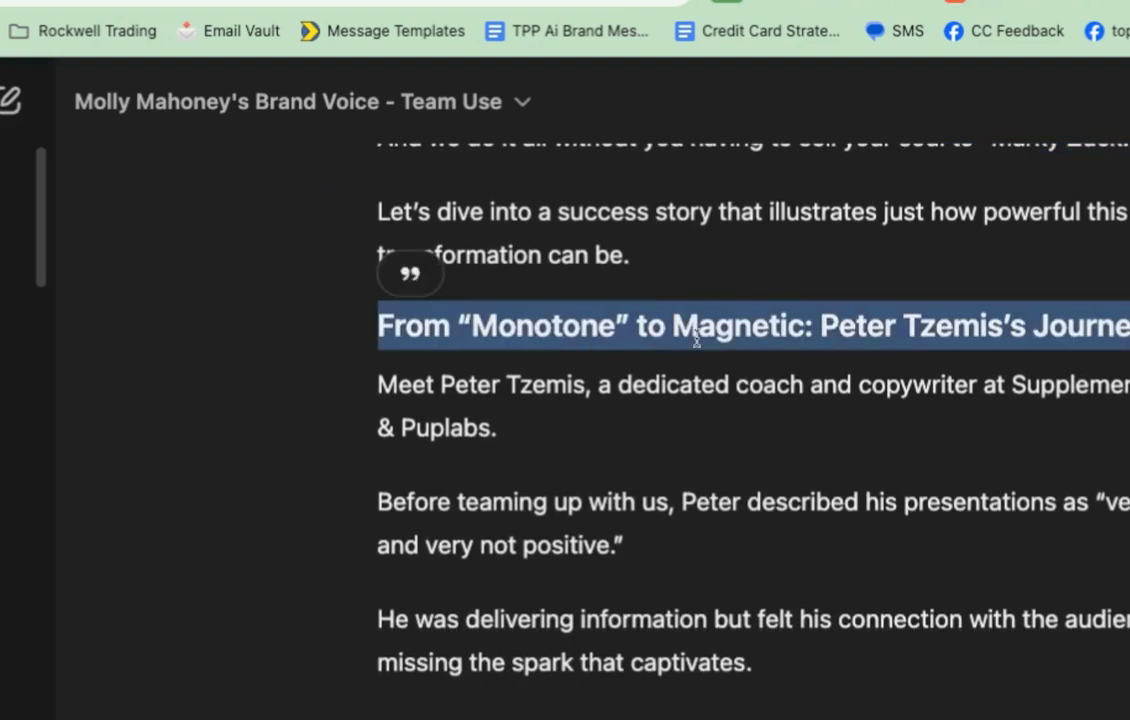
scroll(769, 525, down, 20)
scroll(769, 525, down, 3)
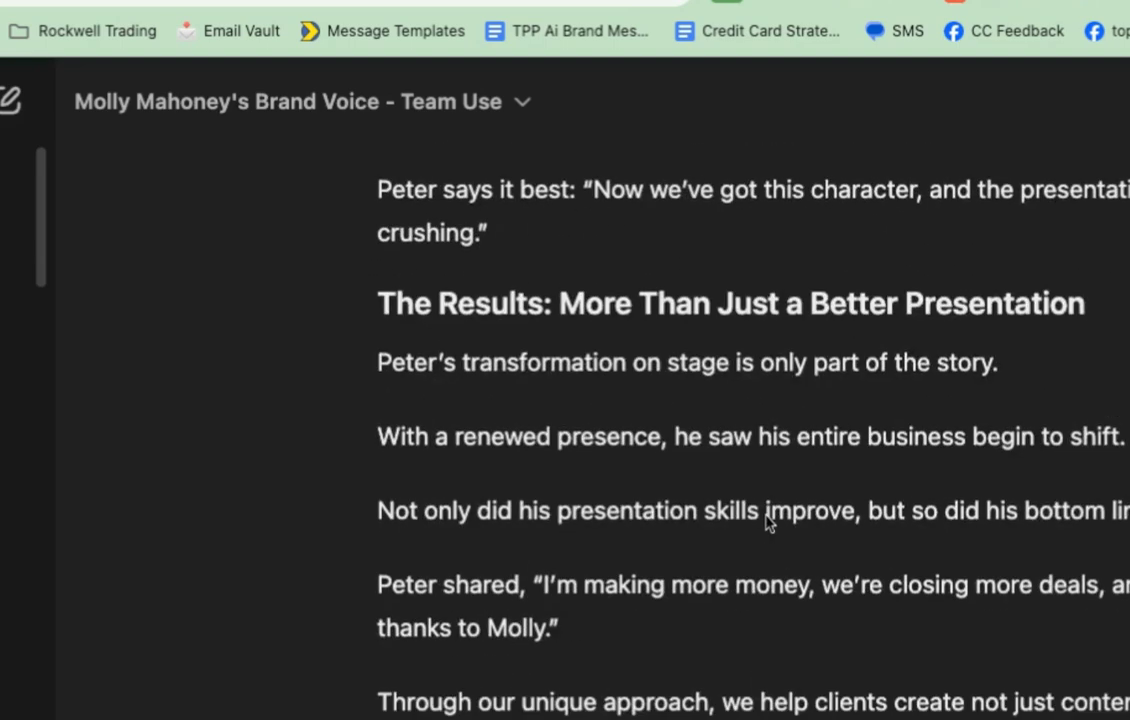
scroll(769, 522, down, 6)
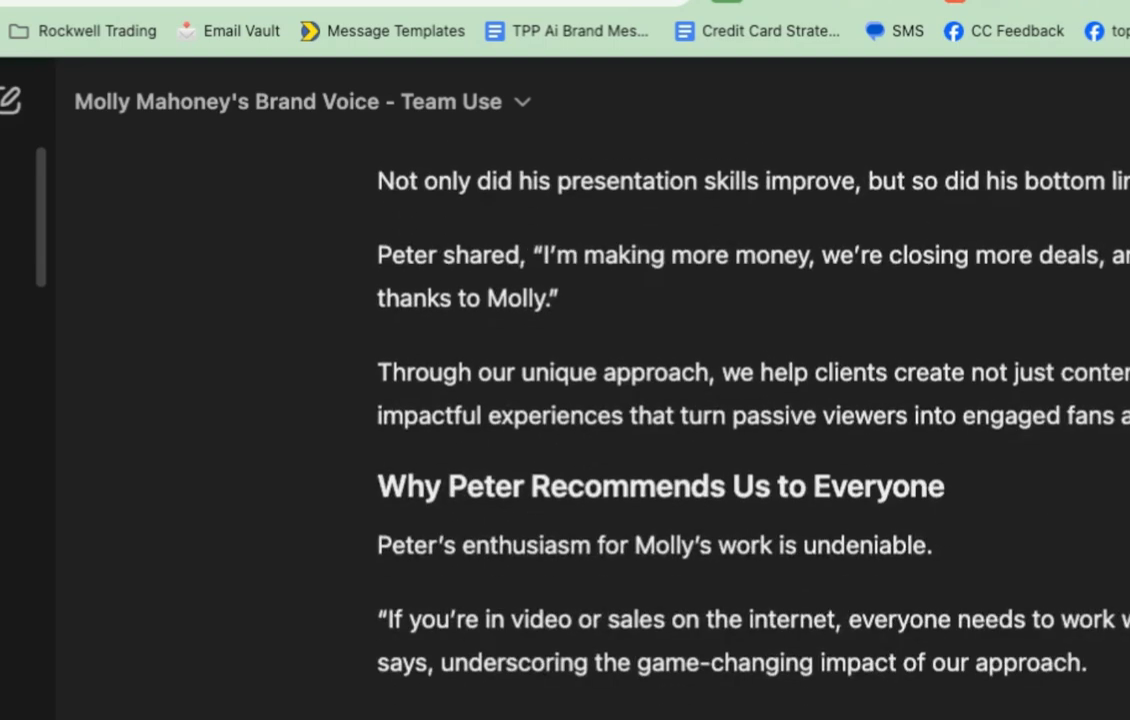
scroll(769, 522, down, 5)
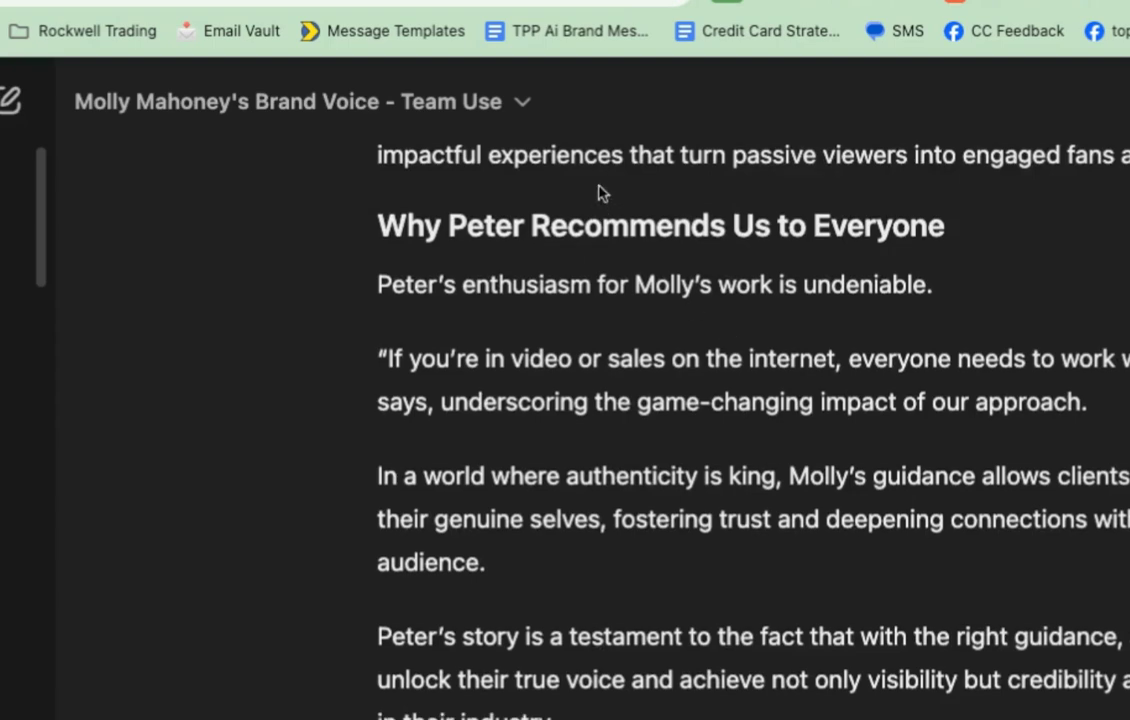
triple_click(585, 223)
scroll(725, 529, down, 7)
scroll(725, 529, down, 3)
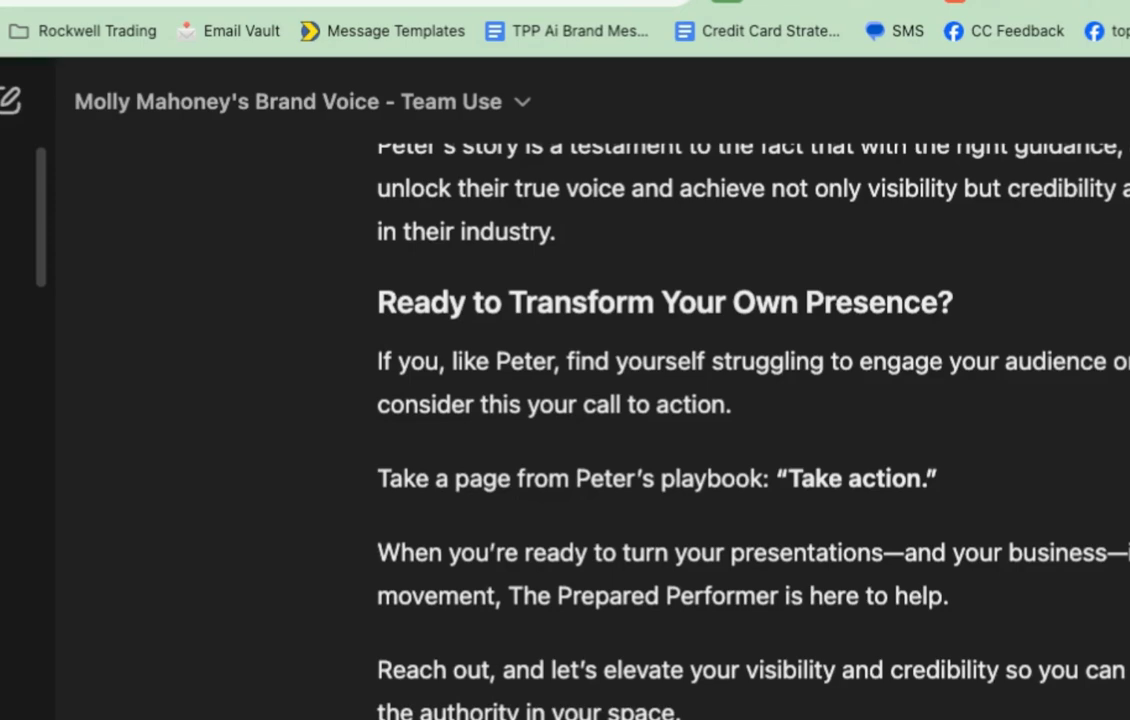
scroll(665, 380, down, 1)
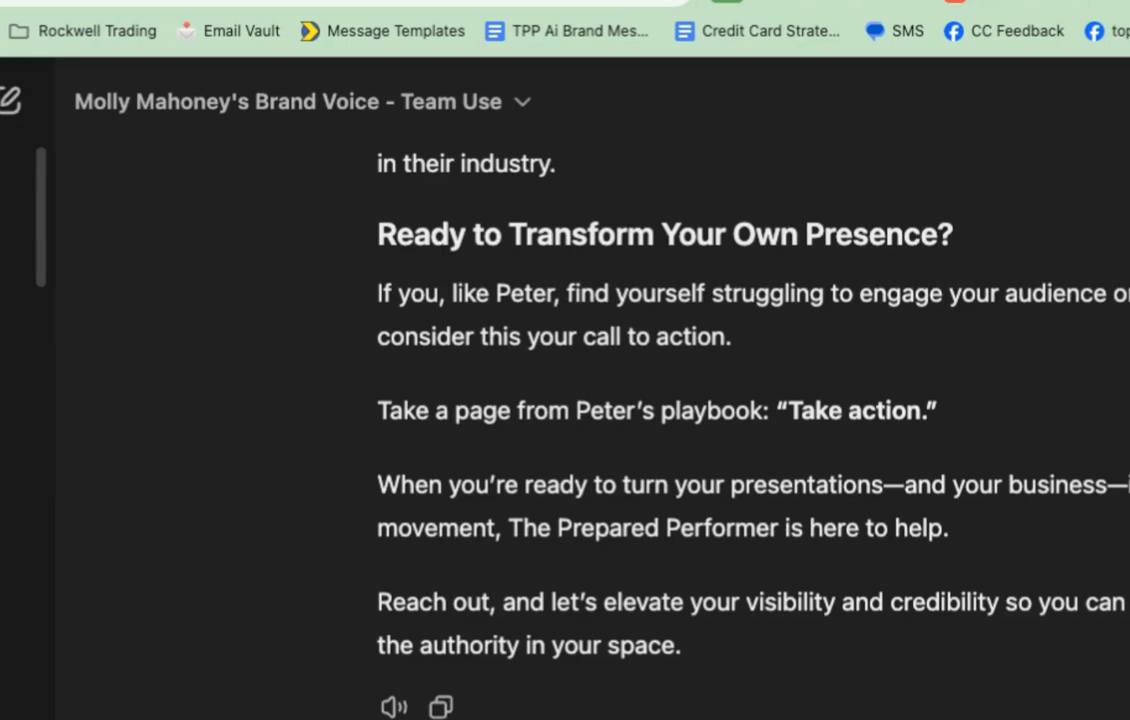
scroll(665, 382, down, 1)
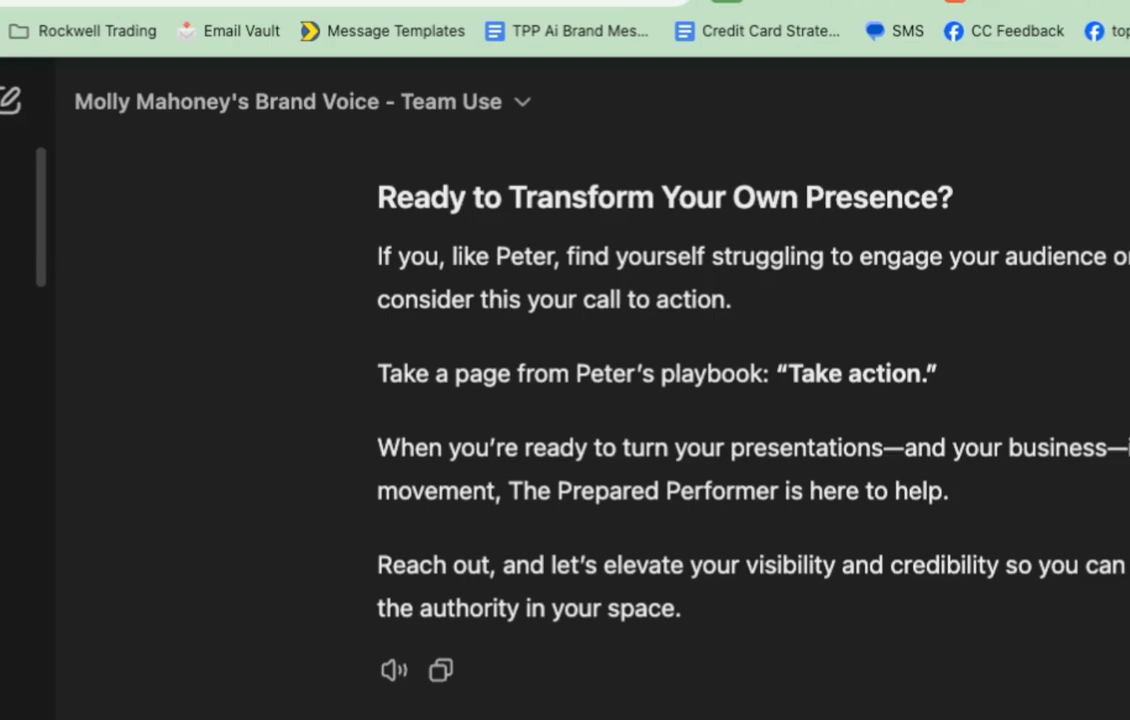
Step: Submit the Talk Stars promo email prompt and read through ChatGPT's brand-voice email built on the coach's story
key(Return)
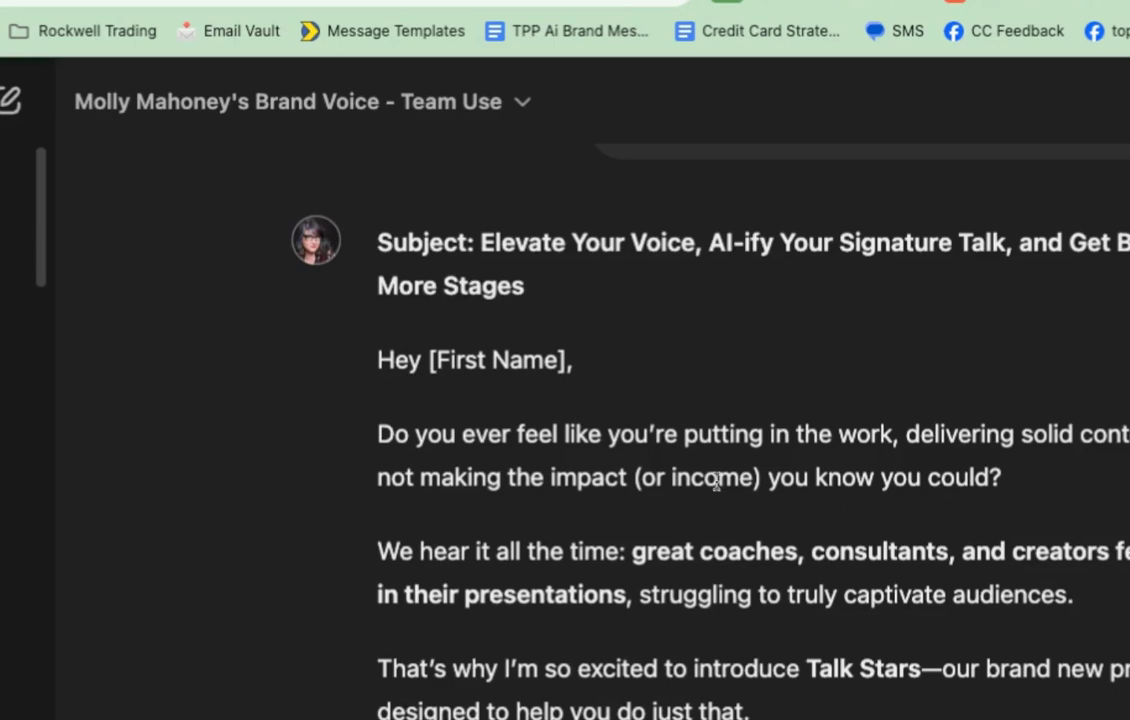
scroll(716, 481, down, 2)
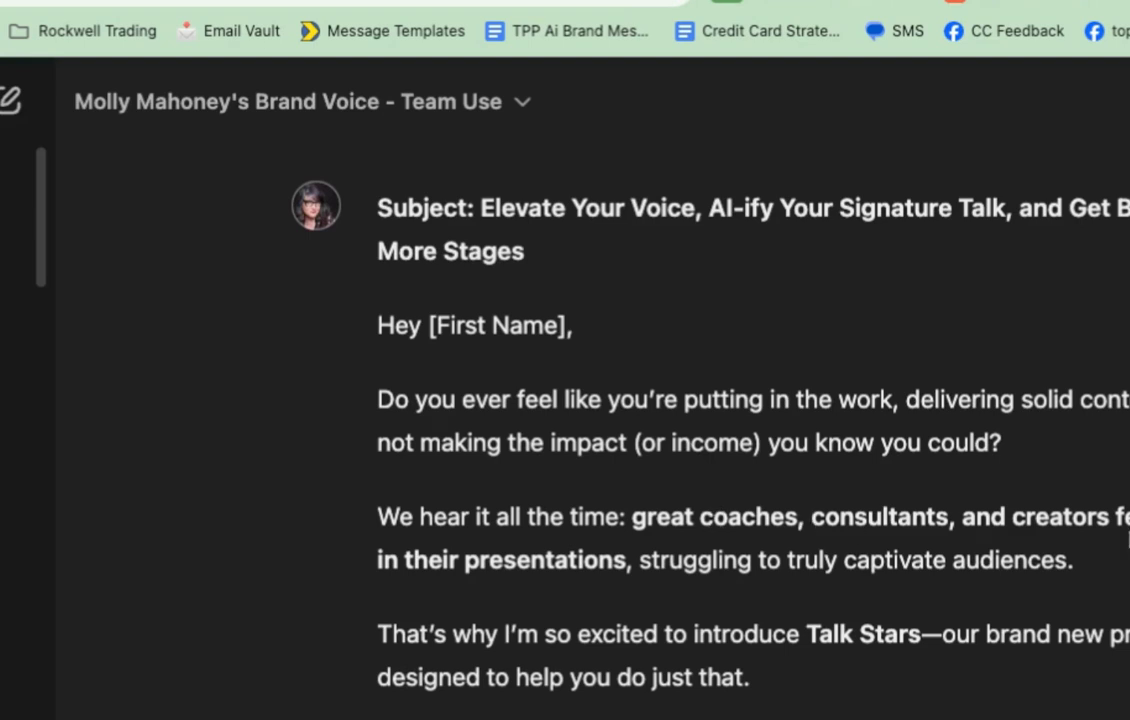
scroll(1107, 528, down, 2)
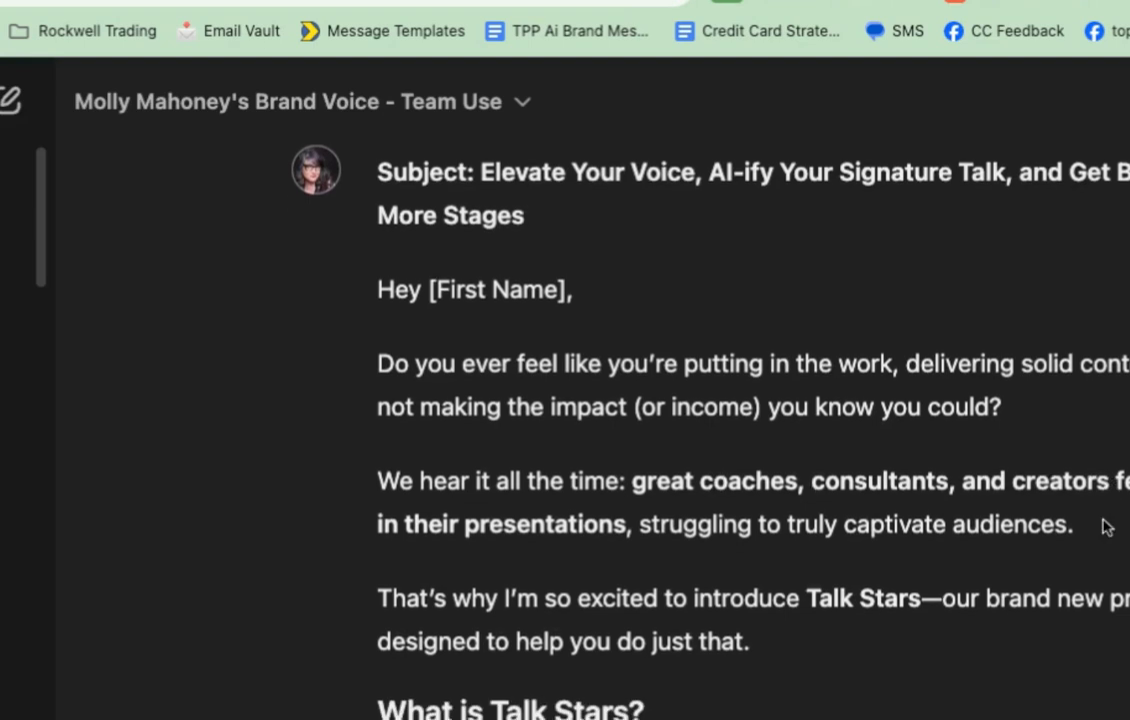
scroll(1102, 524, down, 5)
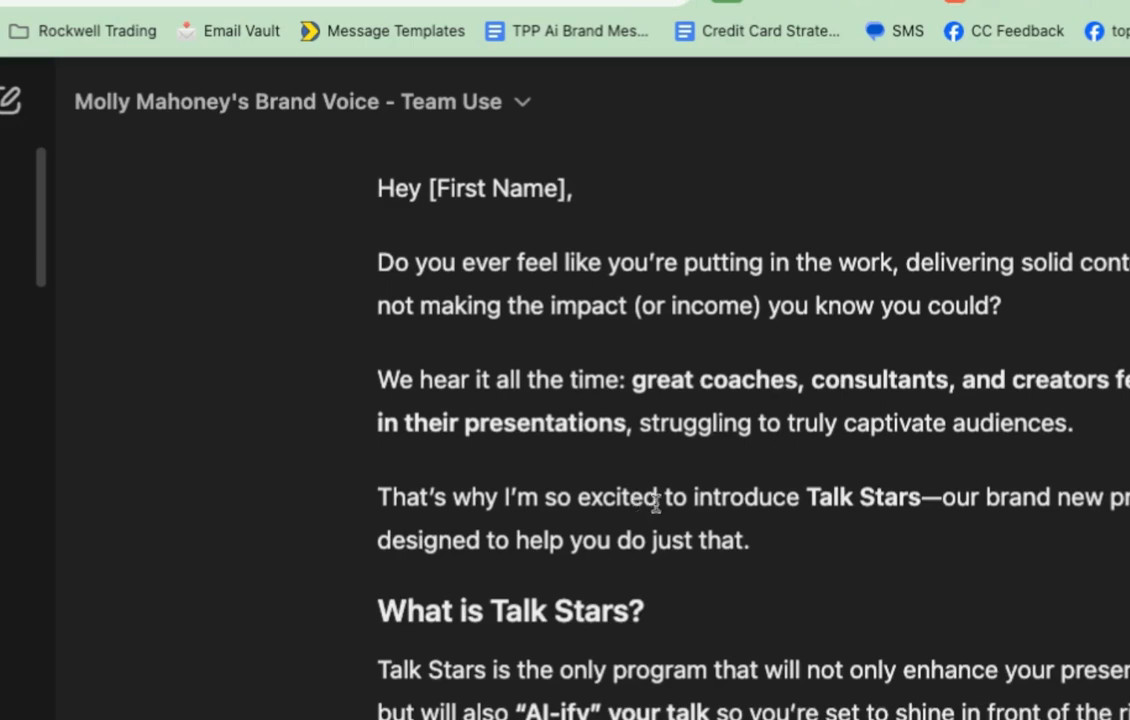
scroll(991, 522, down, 3)
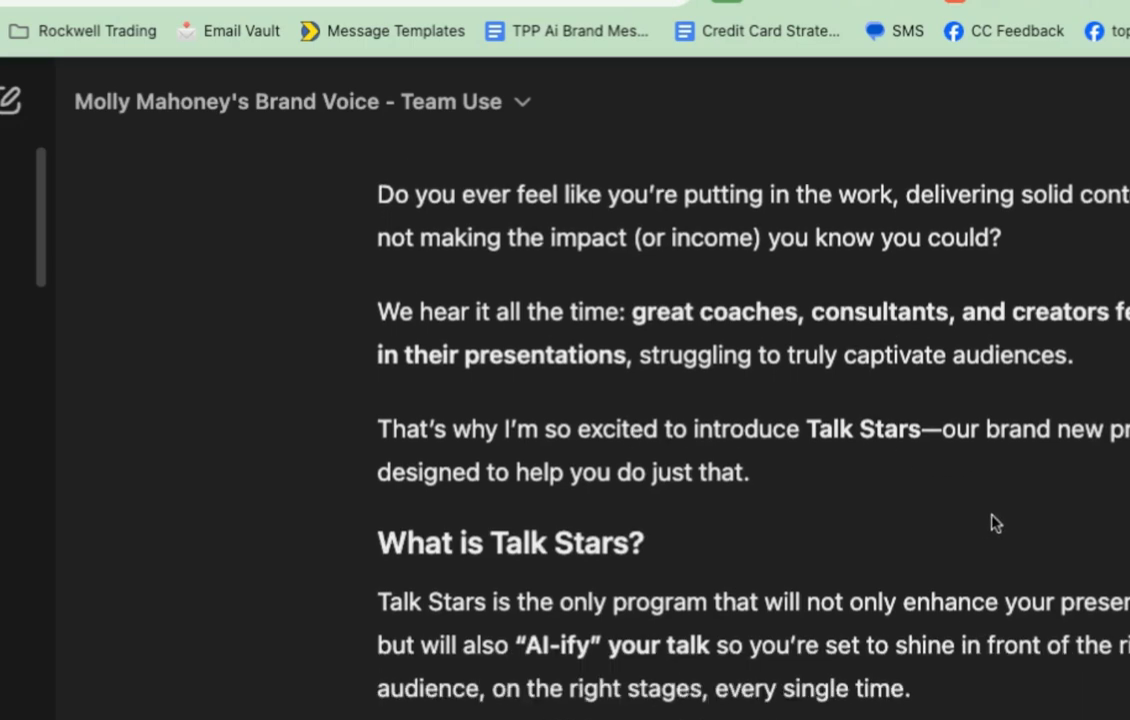
scroll(920, 517, down, 5)
scroll(913, 515, down, 15)
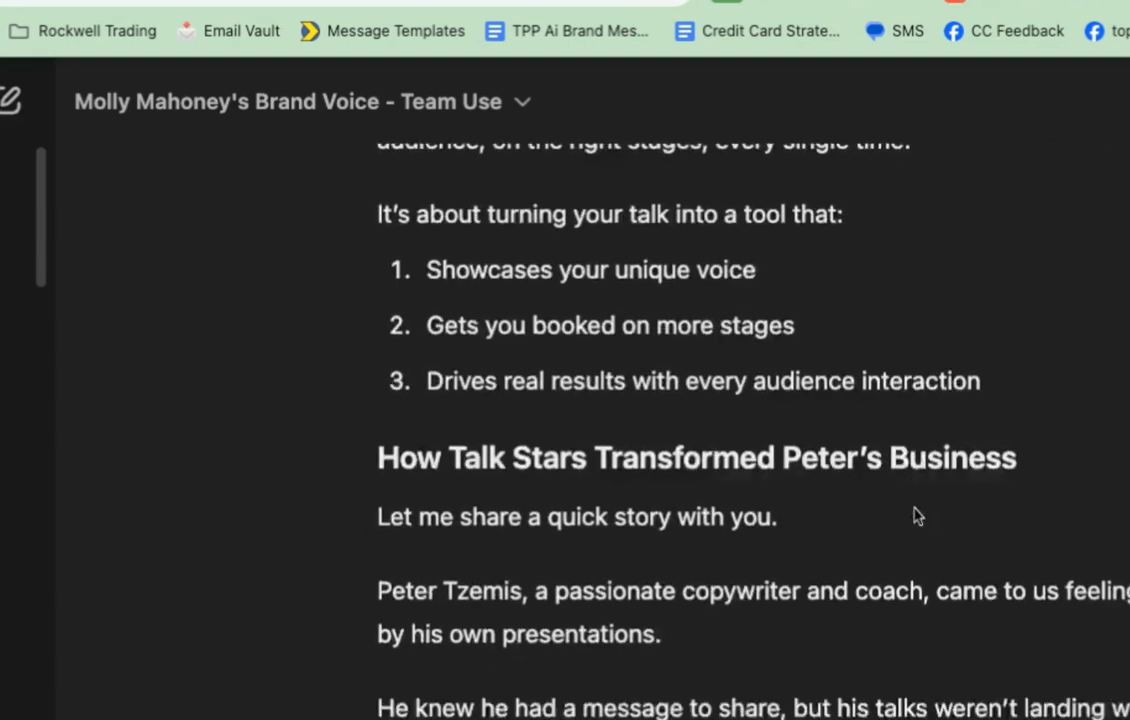
scroll(570, 605, up, 10)
scroll(573, 605, down, 10)
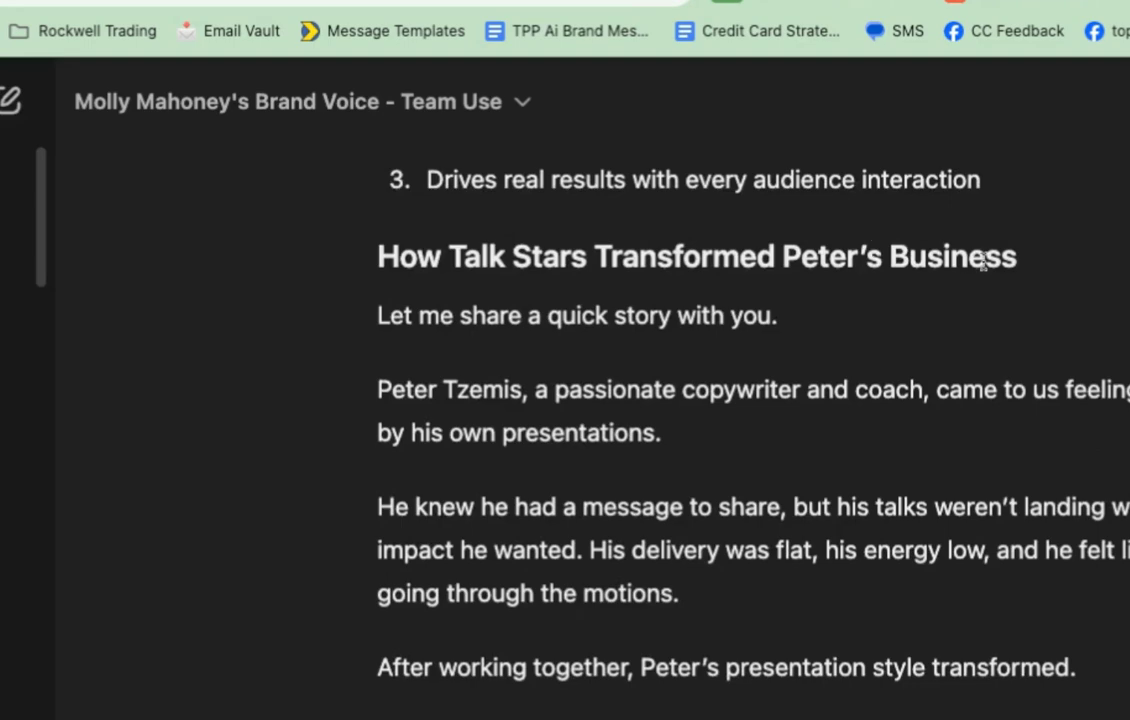
scroll(951, 328, down, 6)
scroll(951, 328, down, 15)
scroll(750, 400, down, 10)
scroll(750, 400, down, 10)
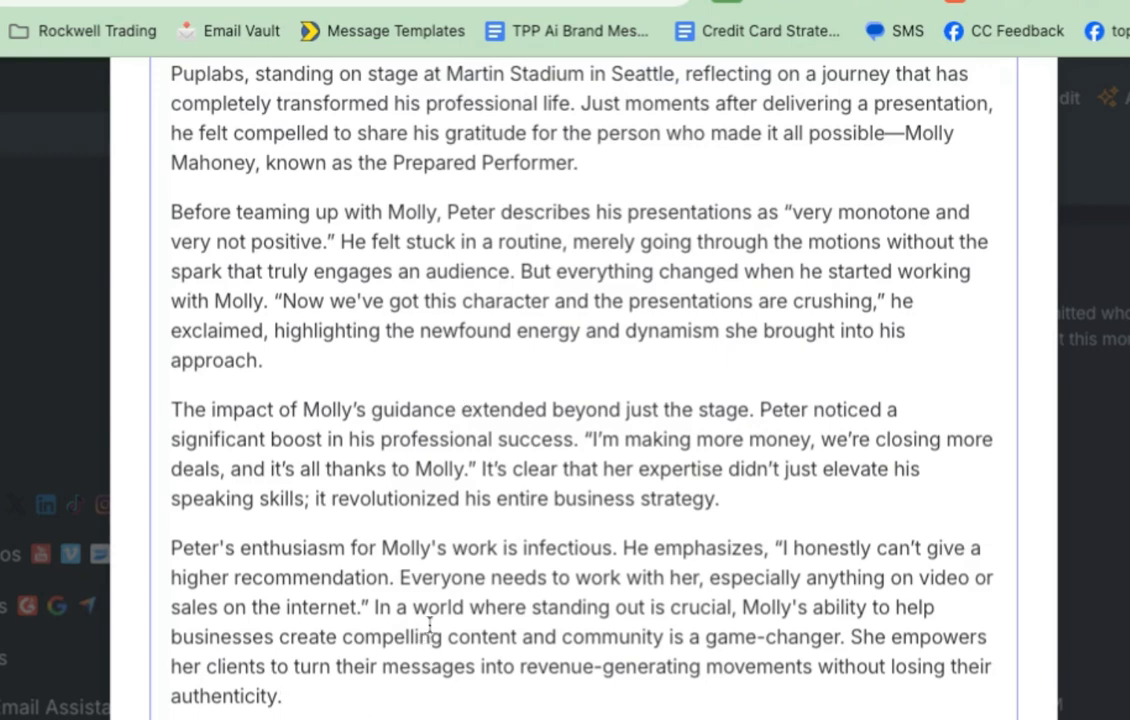
Step: Scroll through the Prepared Performer Wall of Love's Google reviews, video clips and screenshot posts
scroll(910, 169, up, 4)
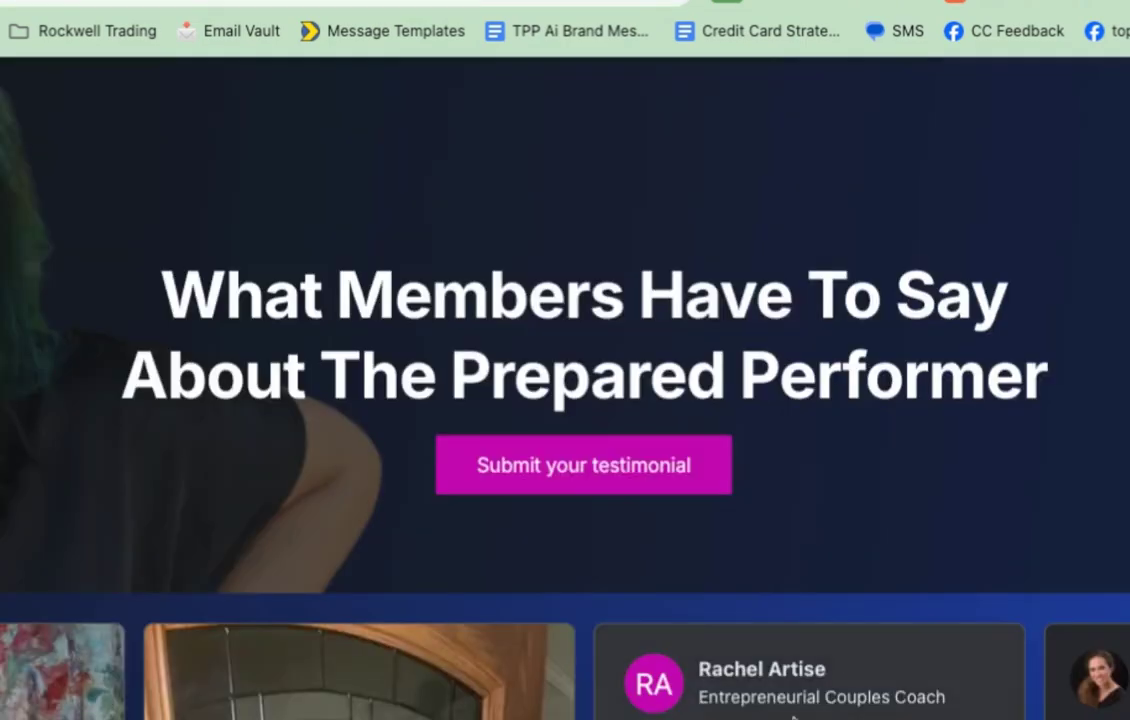
scroll(500, 340, down, 8)
scroll(565, 400, down, 15)
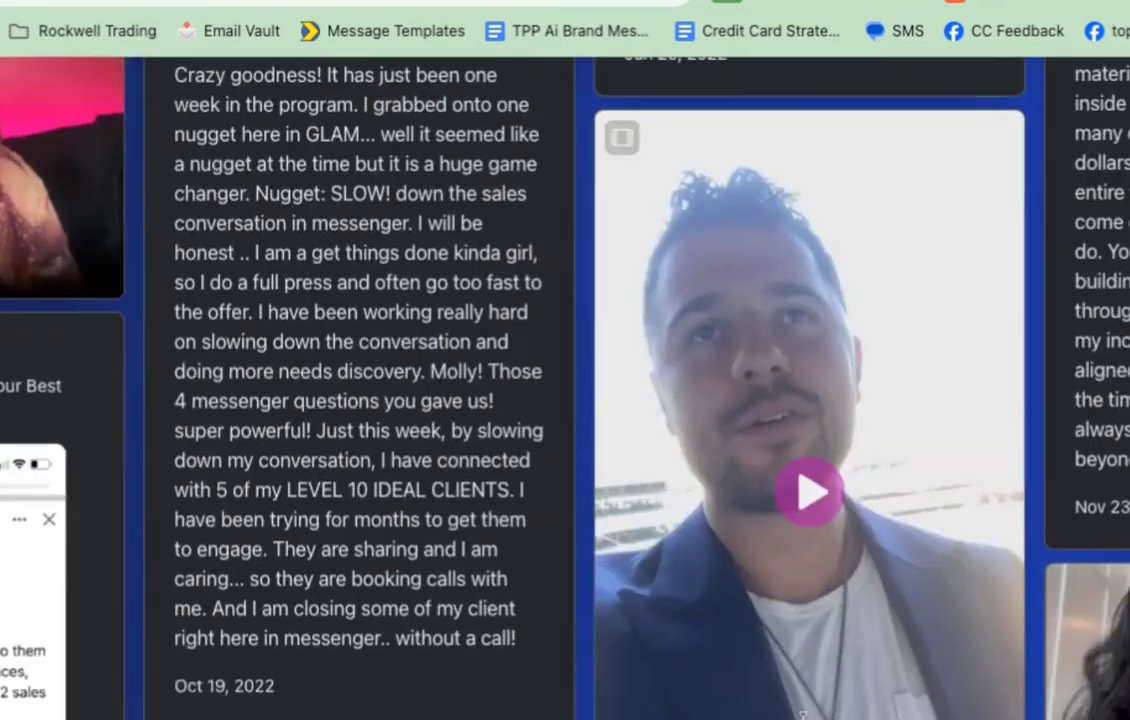
scroll(803, 714, down, 5)
scroll(805, 710, down, 4)
scroll(805, 710, down, 5)
scroll(565, 390, down, 8)
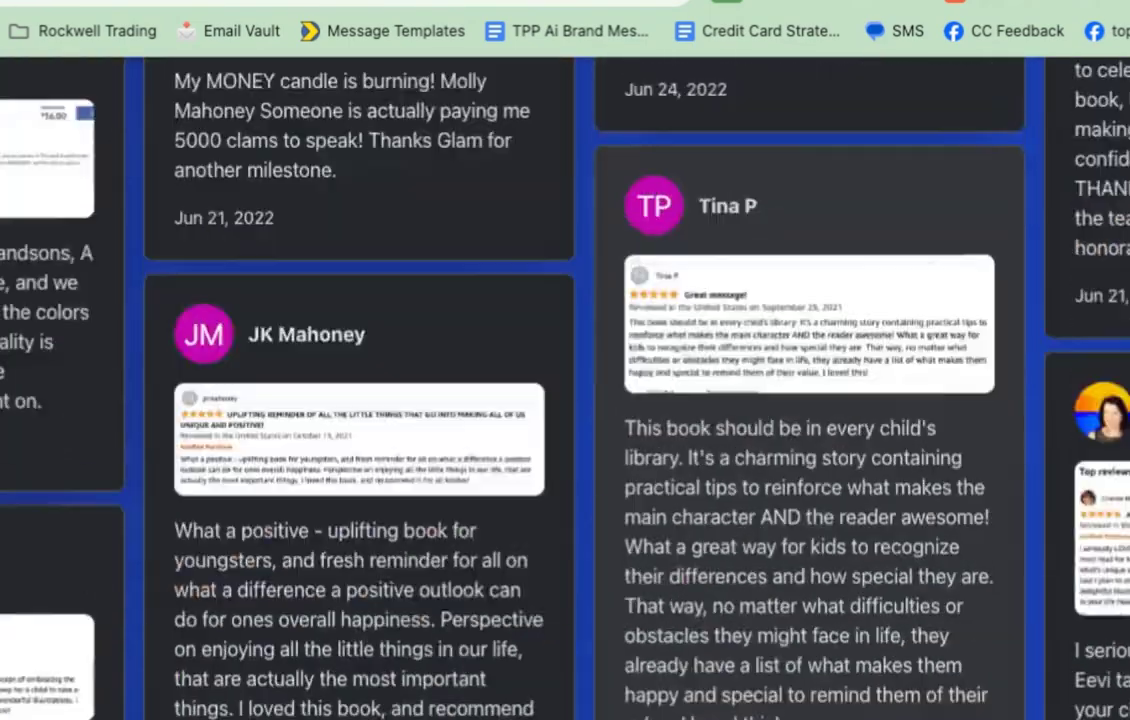
scroll(565, 390, down, 10)
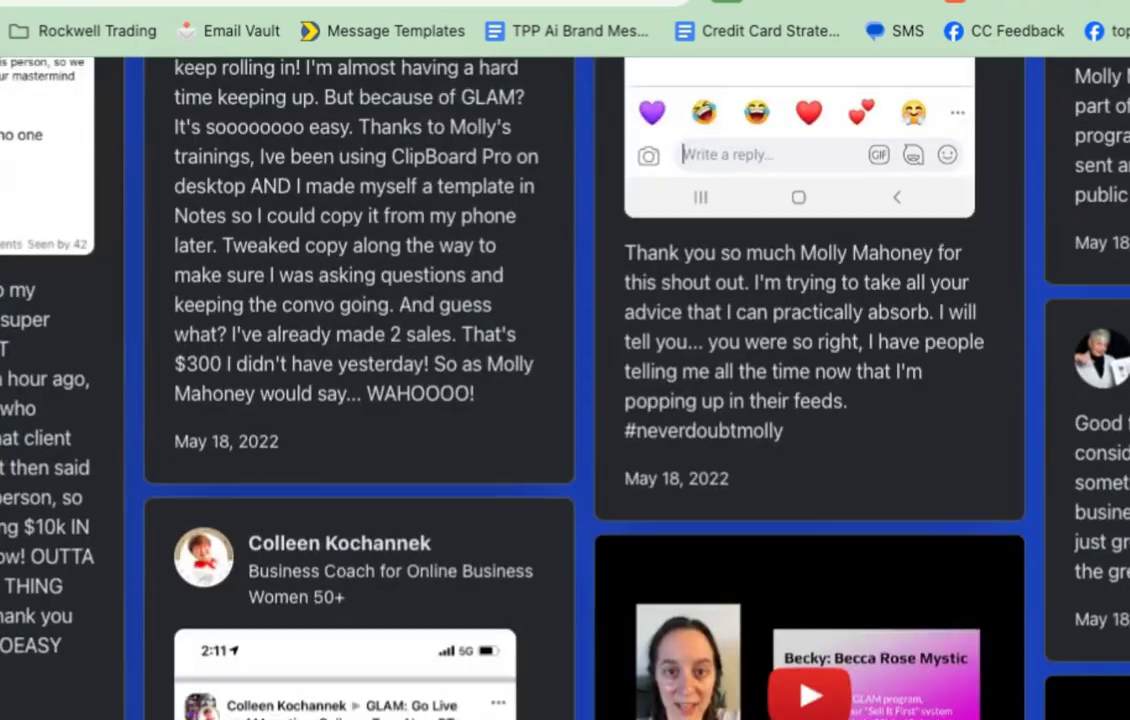
scroll(565, 390, up, 5)
scroll(565, 390, up, 15)
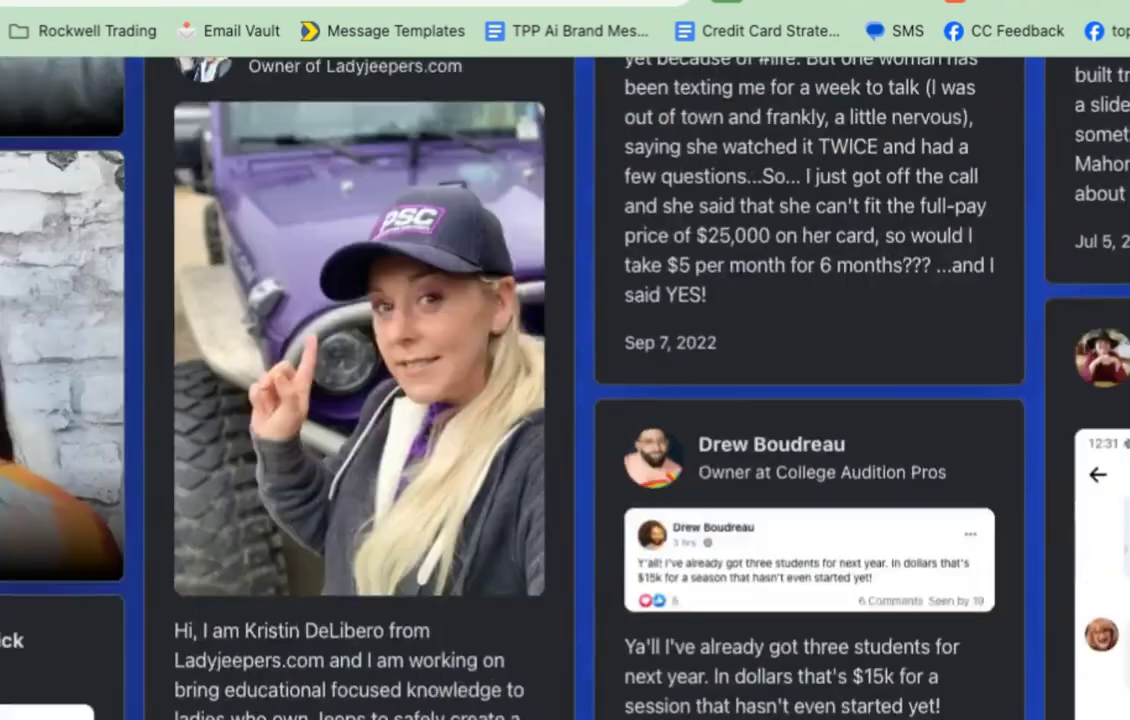